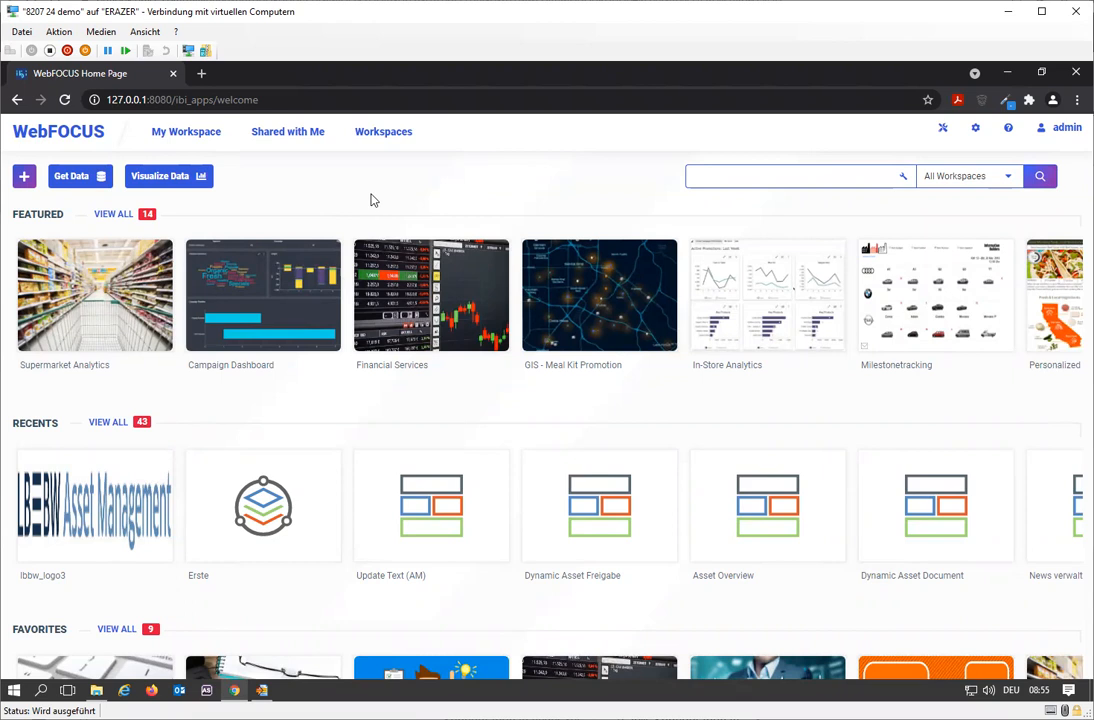
Try to open the Get Data wizard from the home page, then dismiss and close it.
click(84, 178)
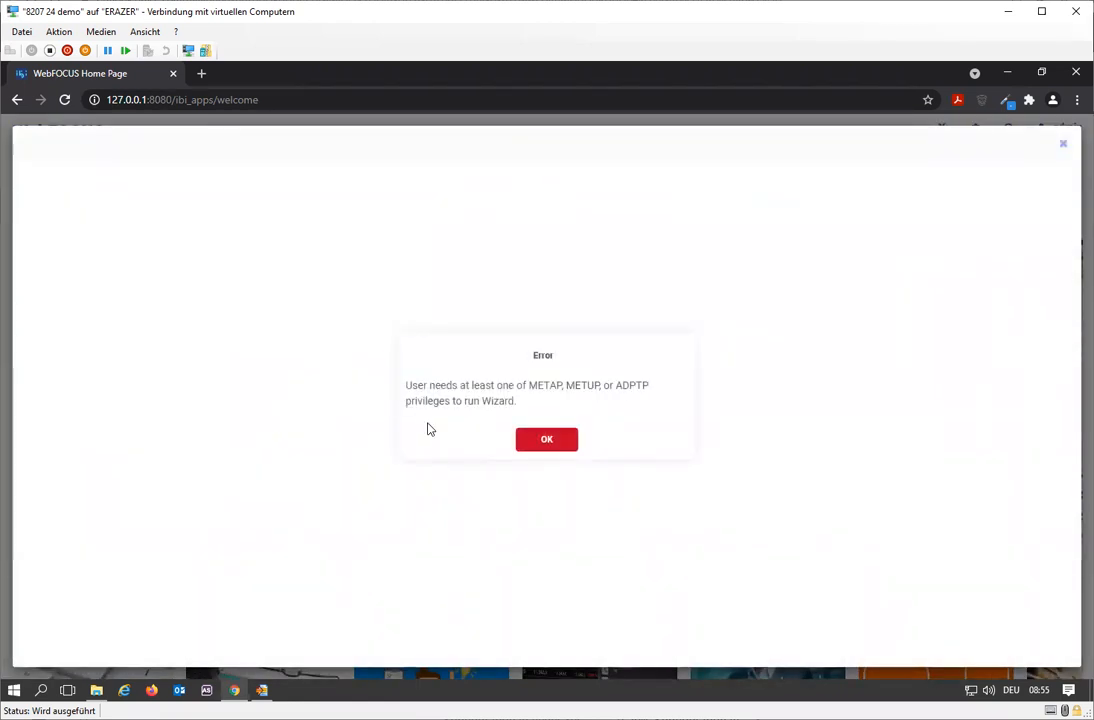
click(556, 447)
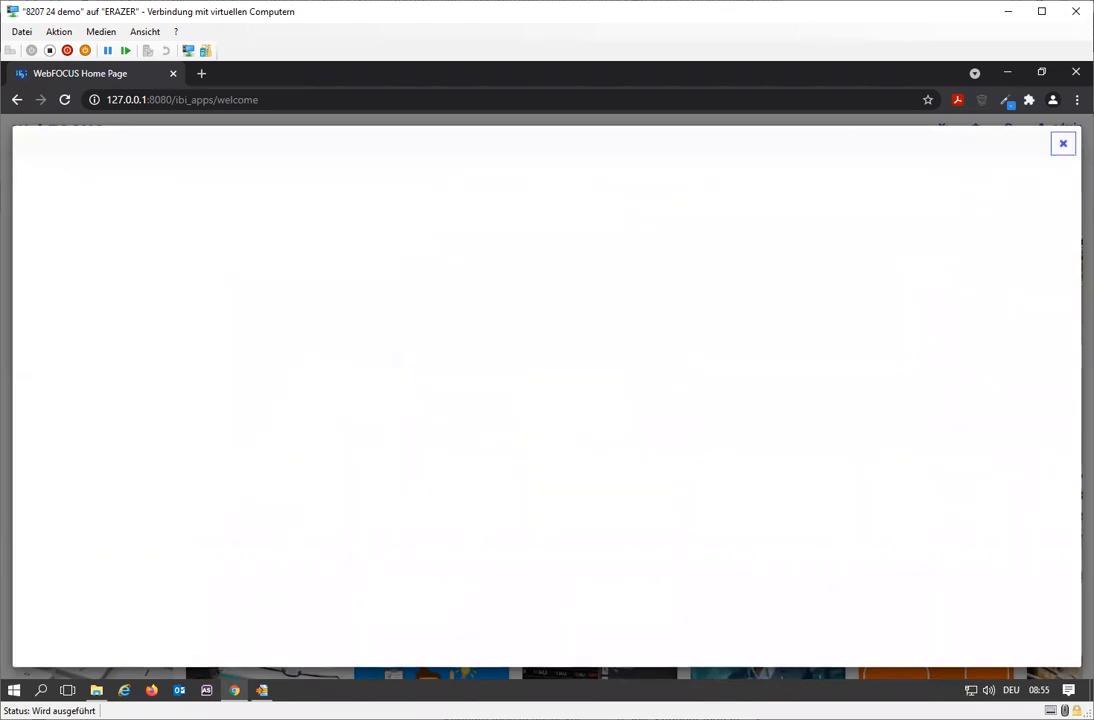
click(1063, 143)
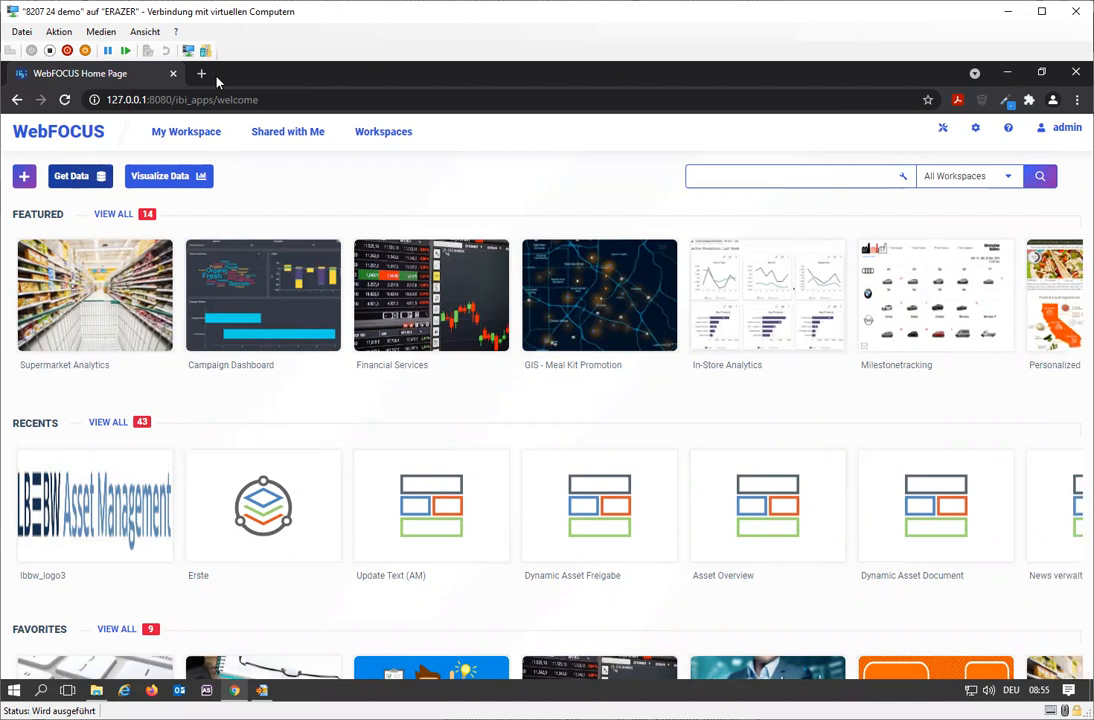
Open the WebFOCUS 8207 Server console in a new tab and sign in with the prefilled user ID.
click(201, 73)
click(214, 126)
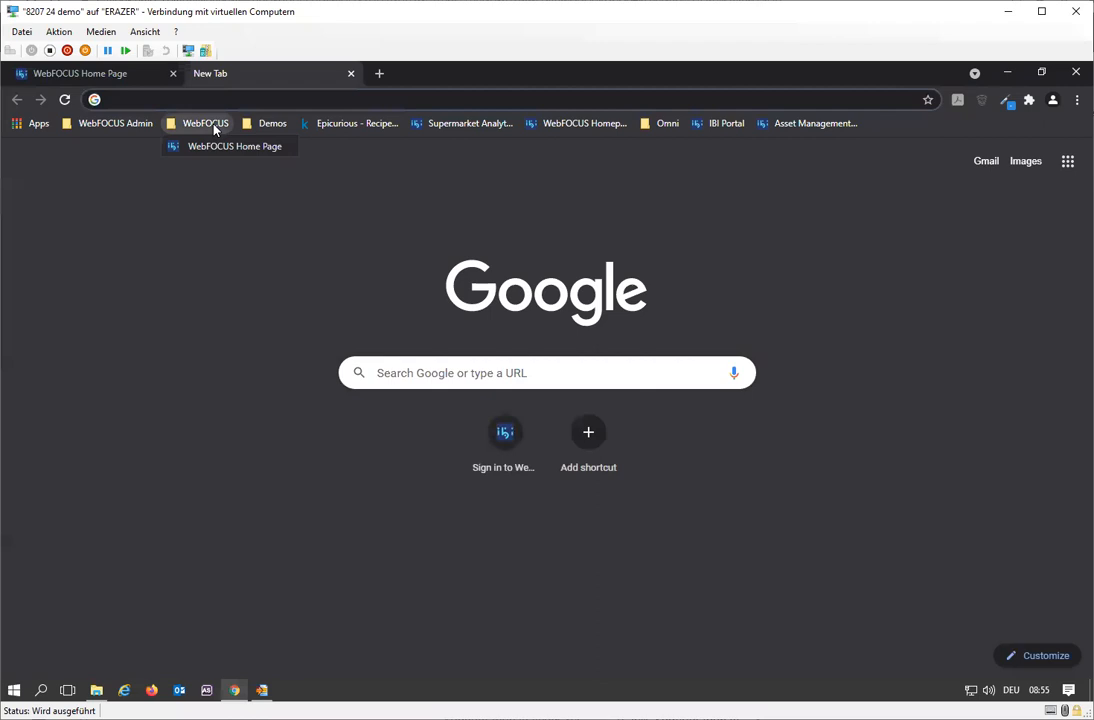
mouse_move(112, 123)
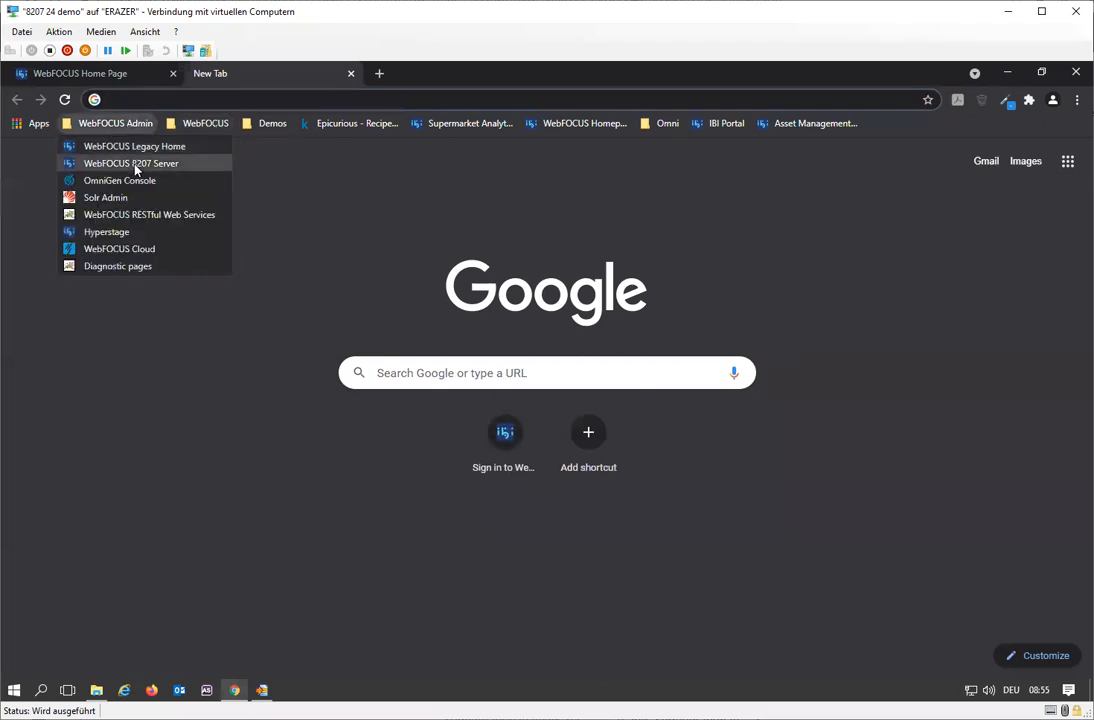
click(135, 165)
click(523, 384)
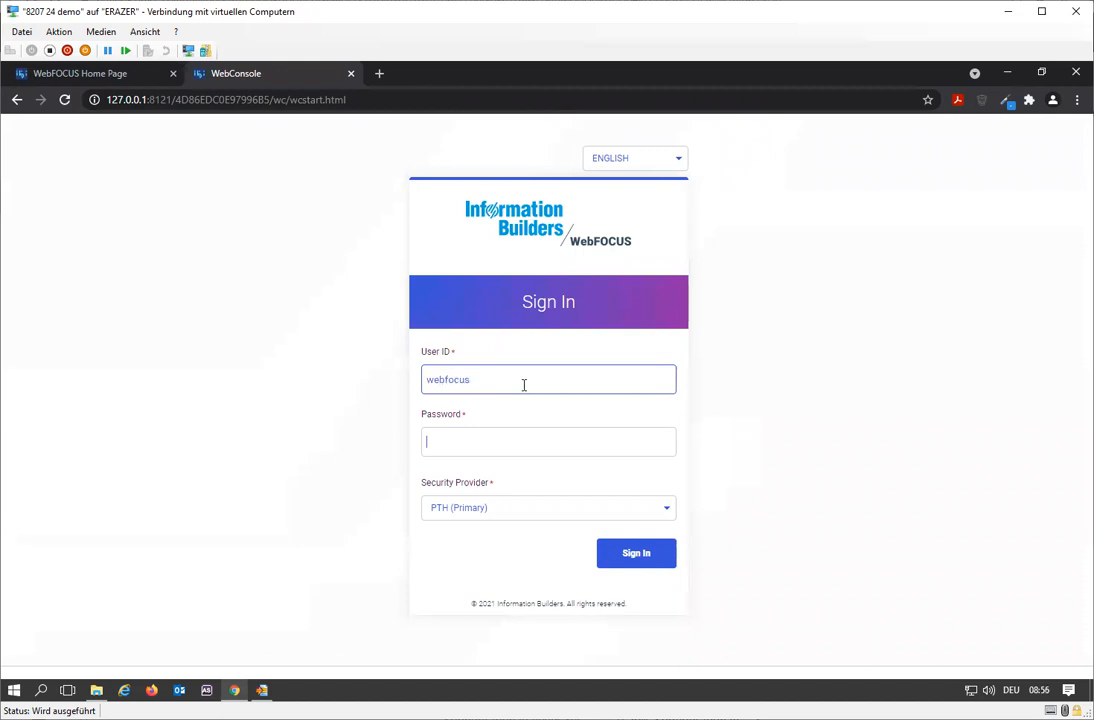
key(Return)
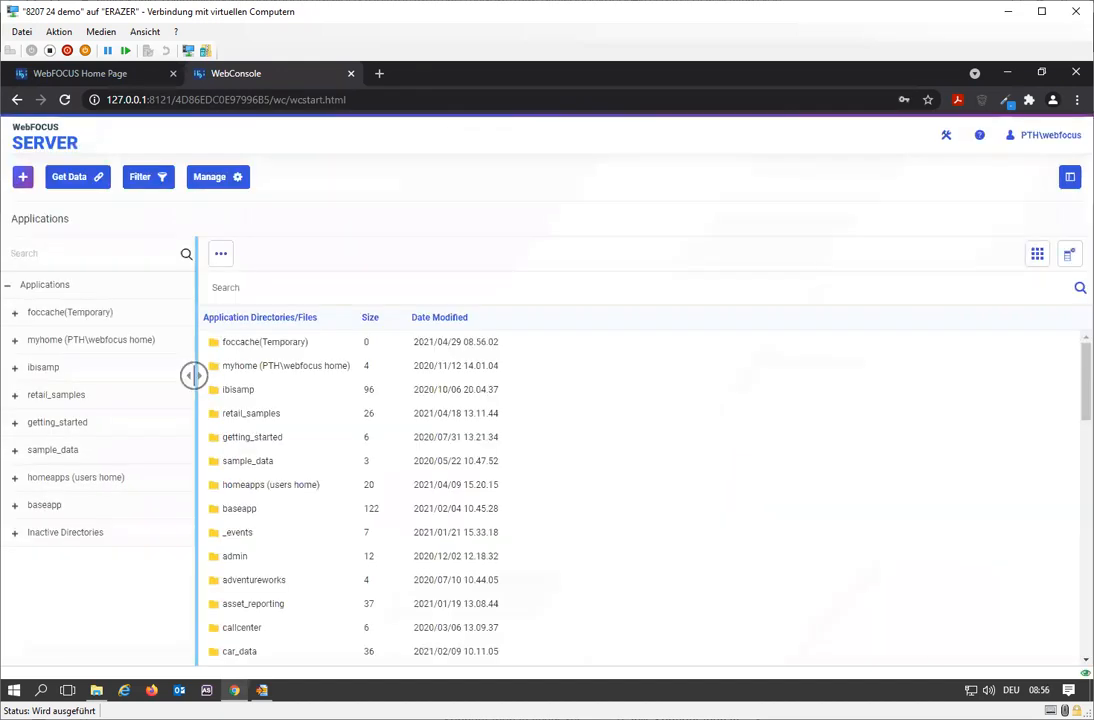
Open Access Control and go to Users and Groups Management for the PTH<internal> security provider.
click(949, 141)
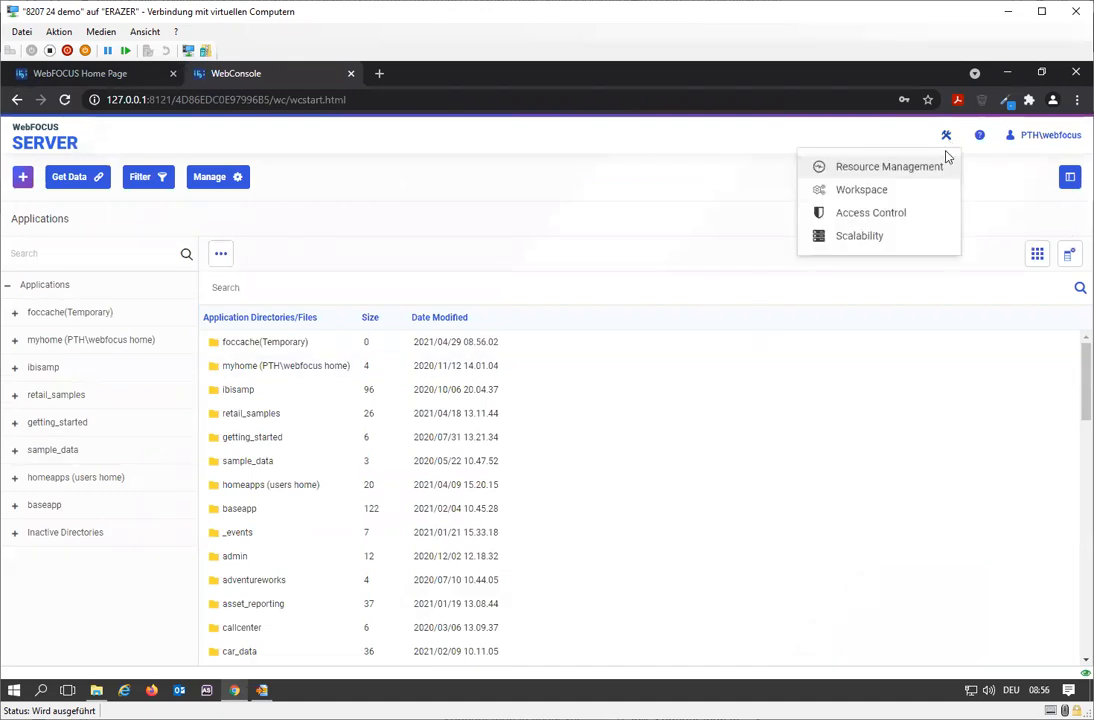
click(913, 212)
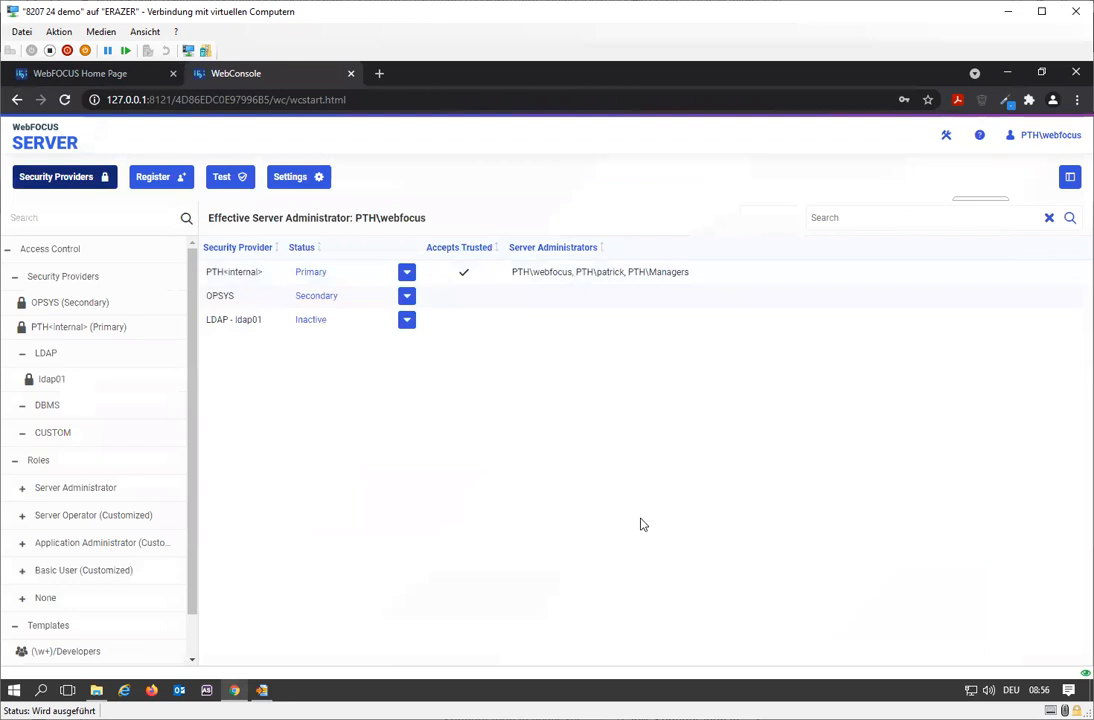
click(130, 74)
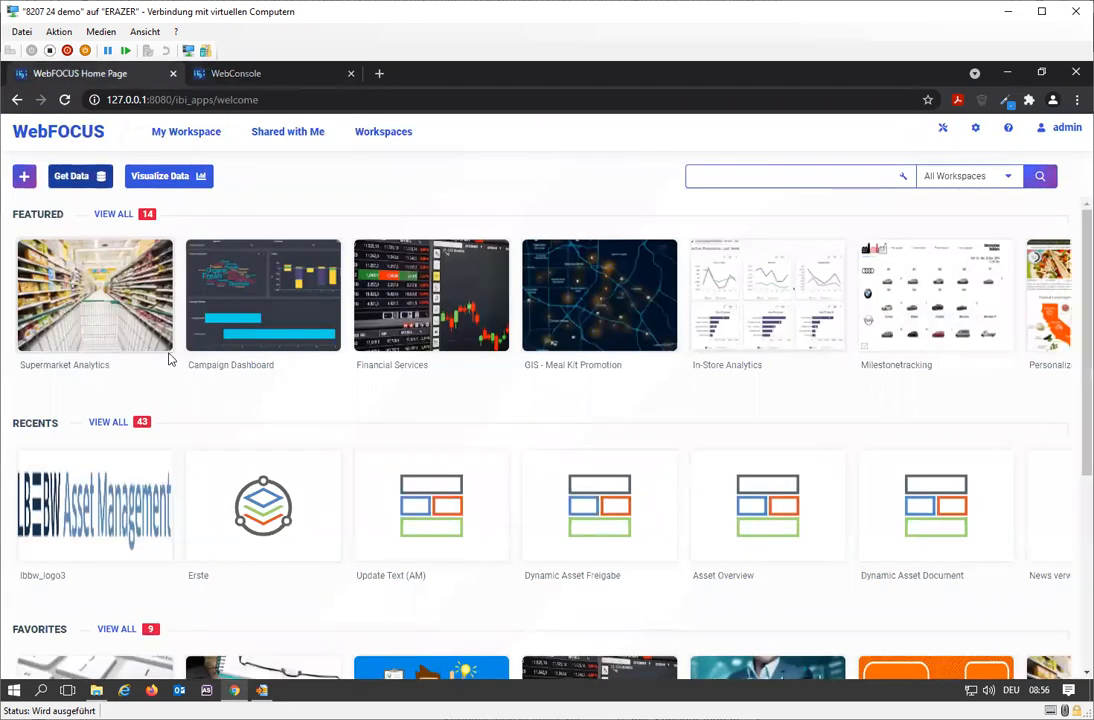
click(185, 72)
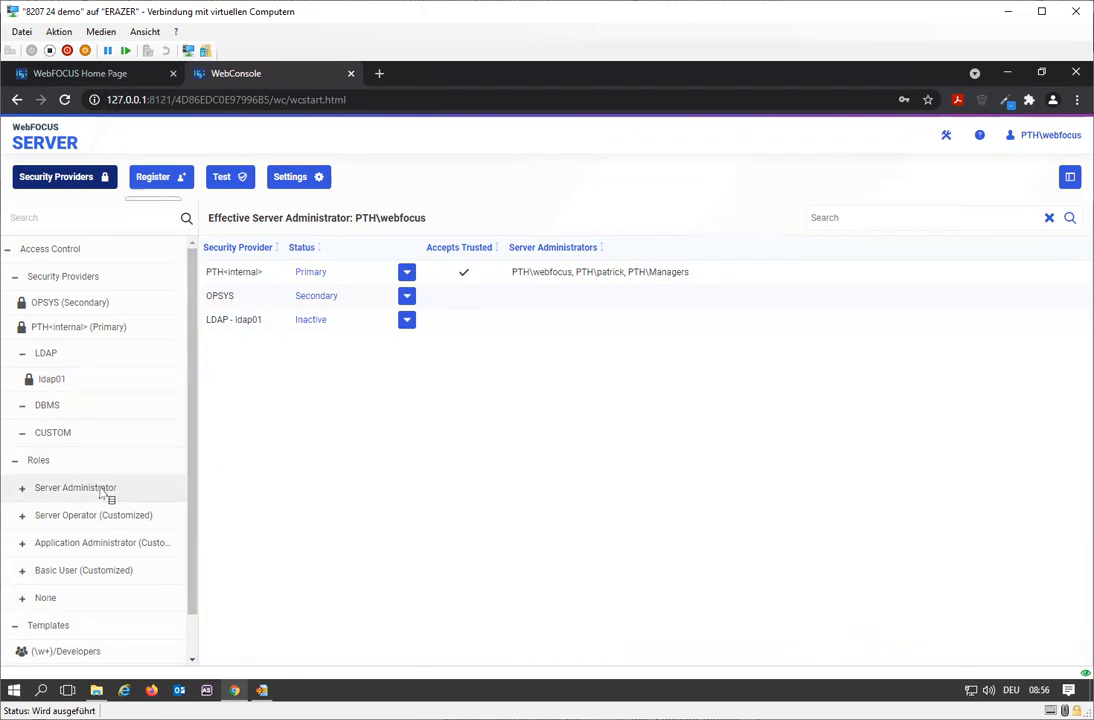
right_click(90, 330)
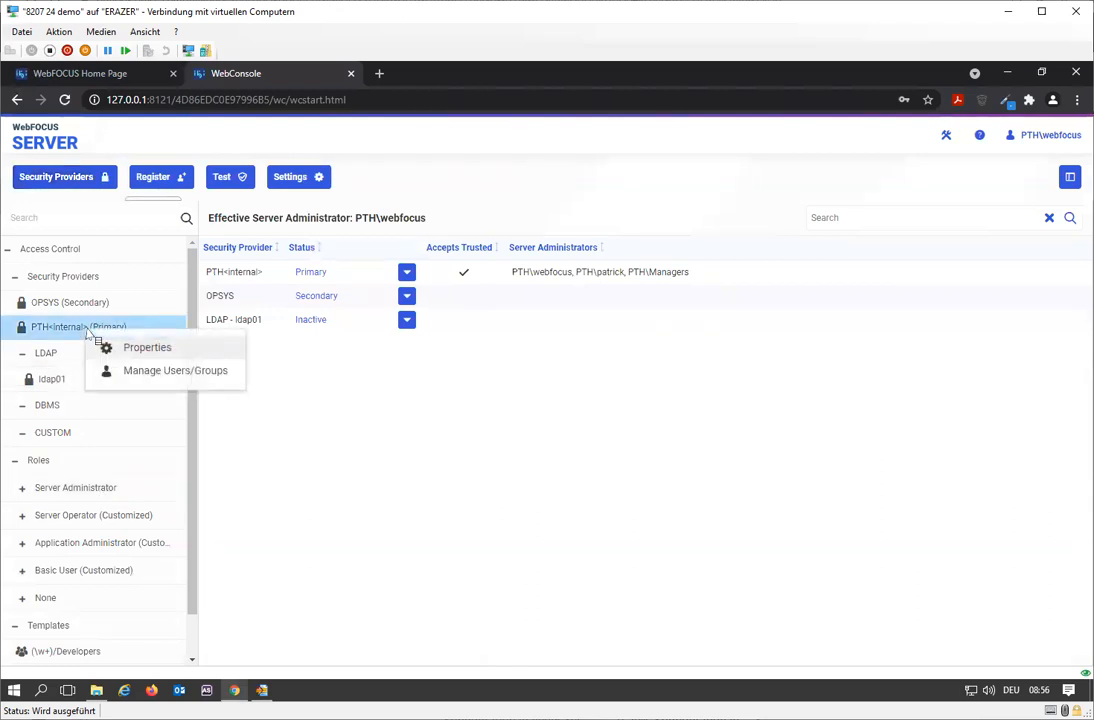
scroll(75, 525, down, 1)
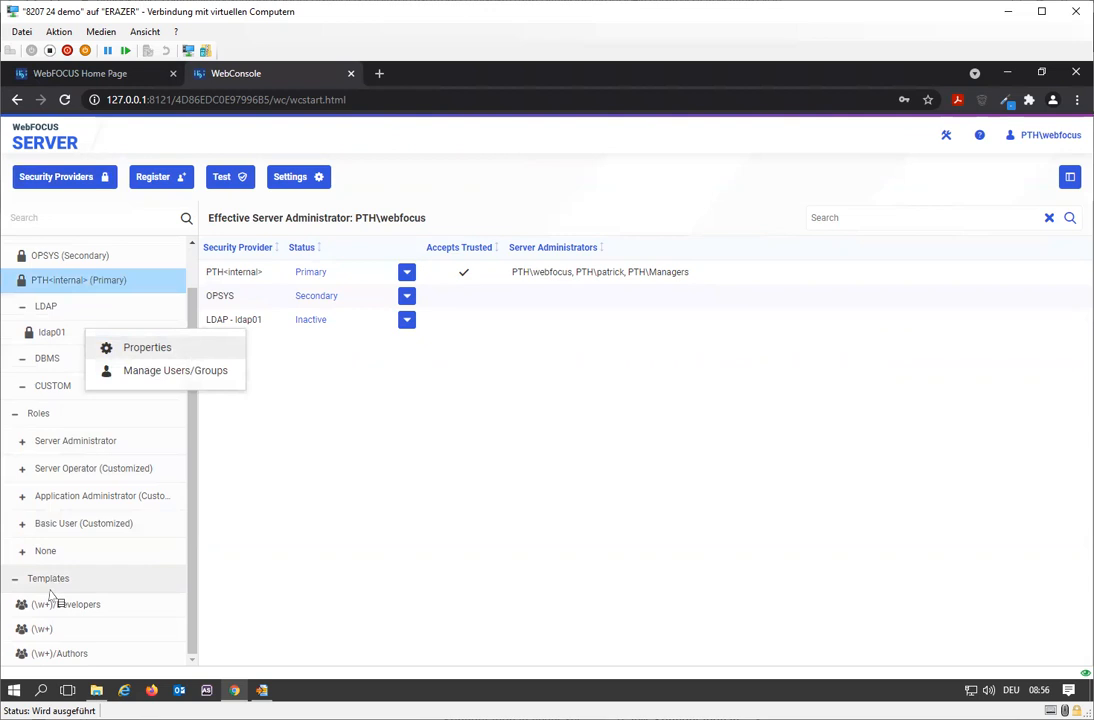
scroll(75, 600, up, 1)
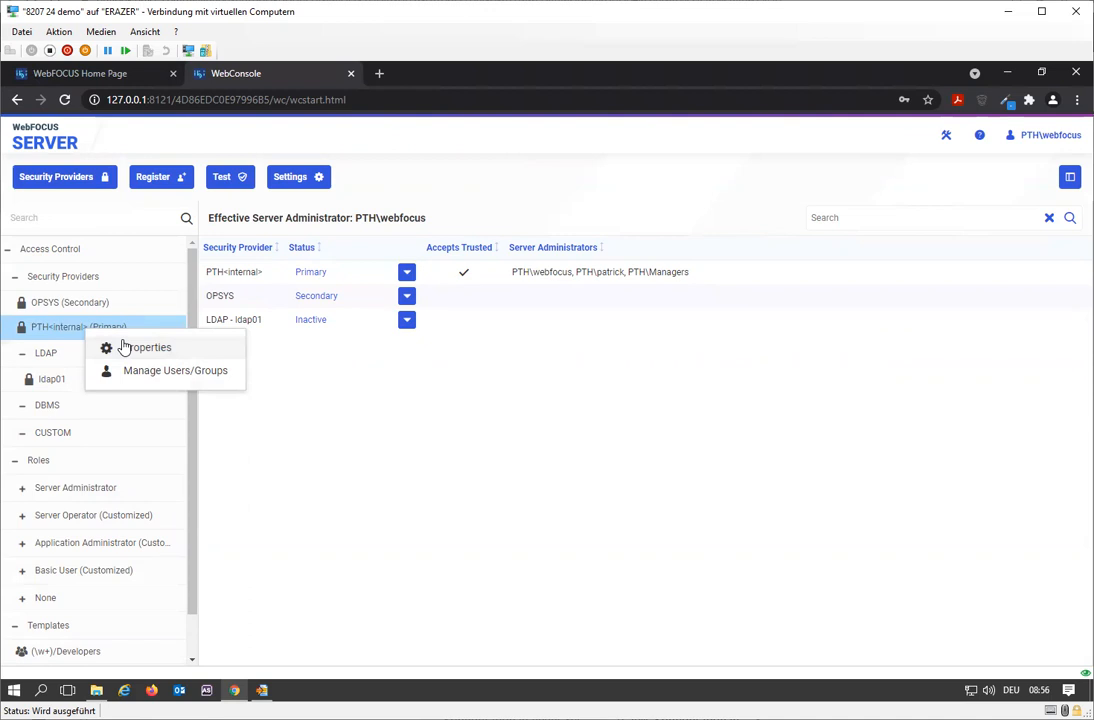
click(146, 376)
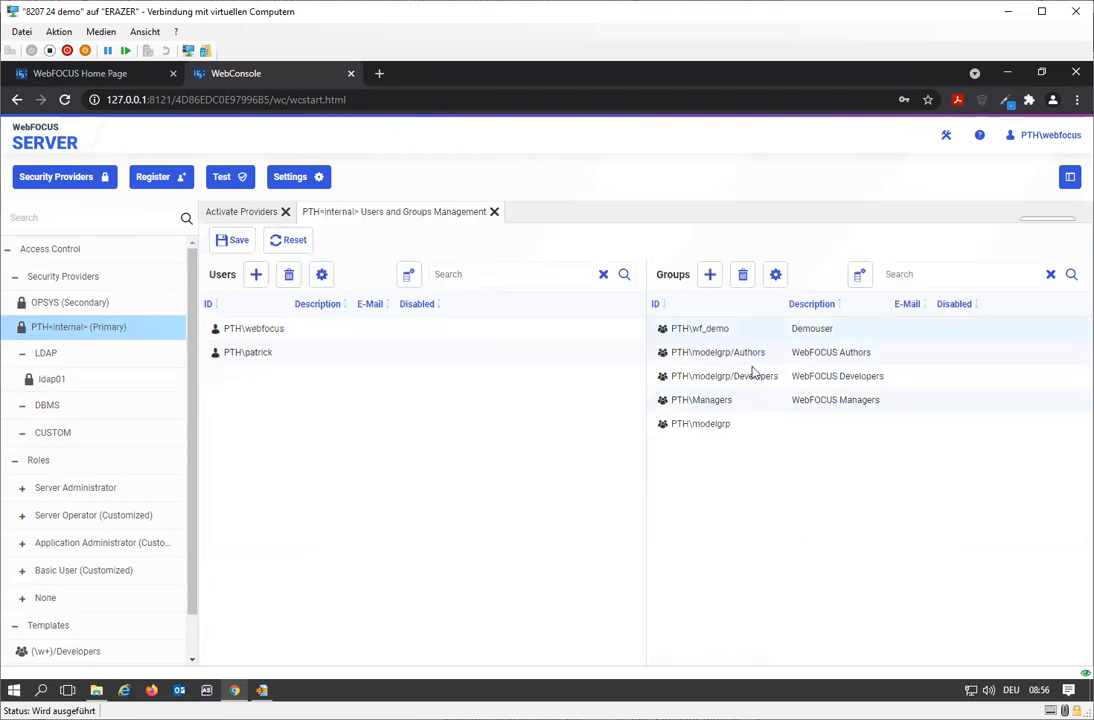
click(710, 275)
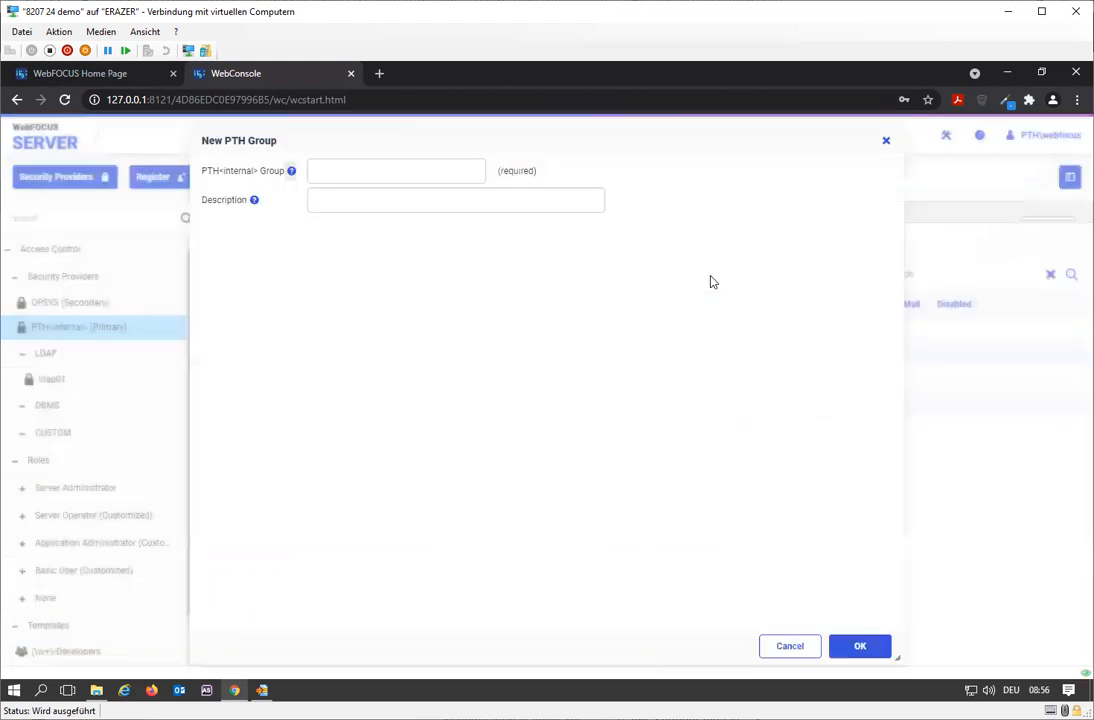
click(325, 168)
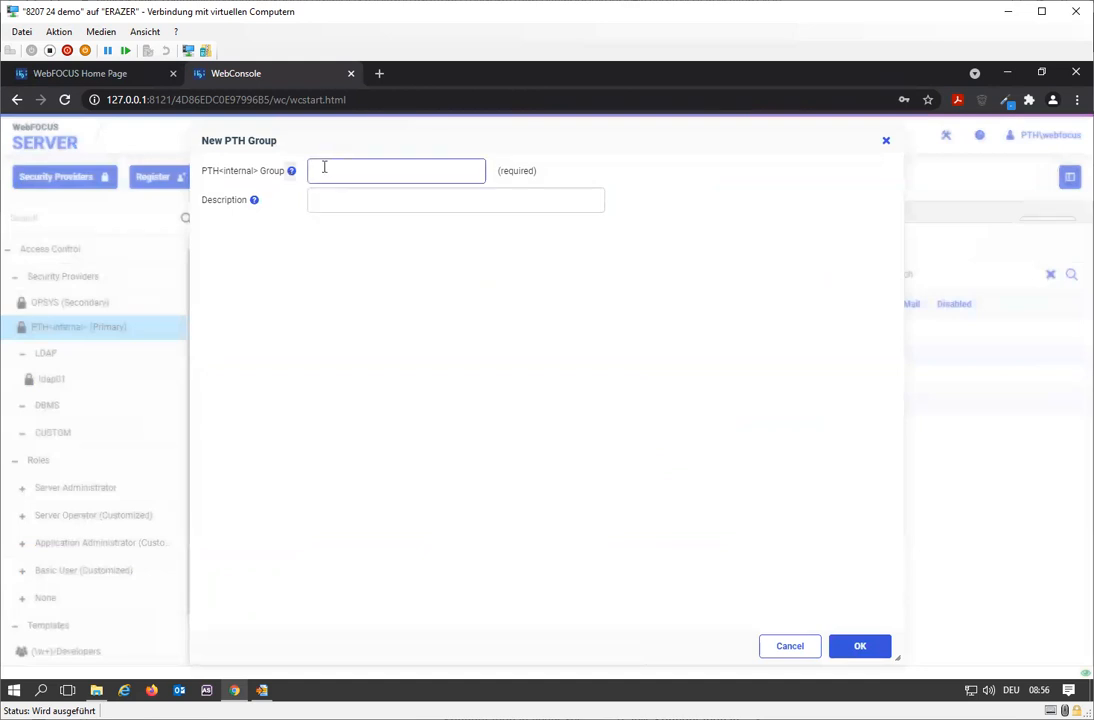
click(806, 650)
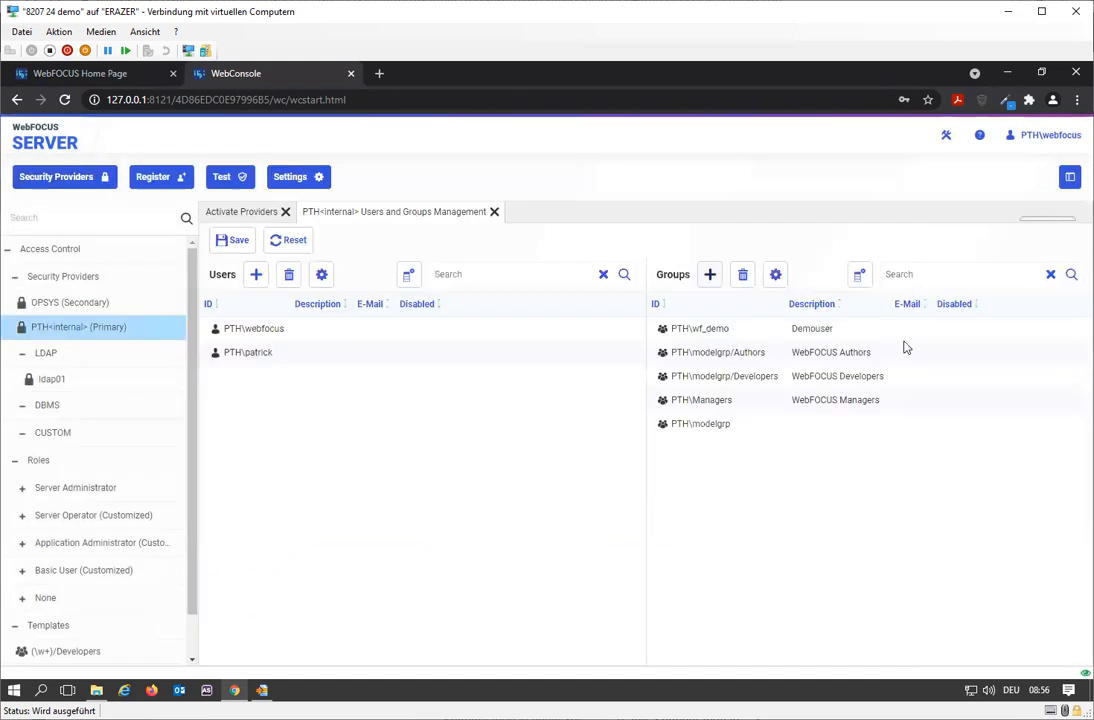
Add a new PTH group and name it administrators.
click(710, 276)
click(348, 176)
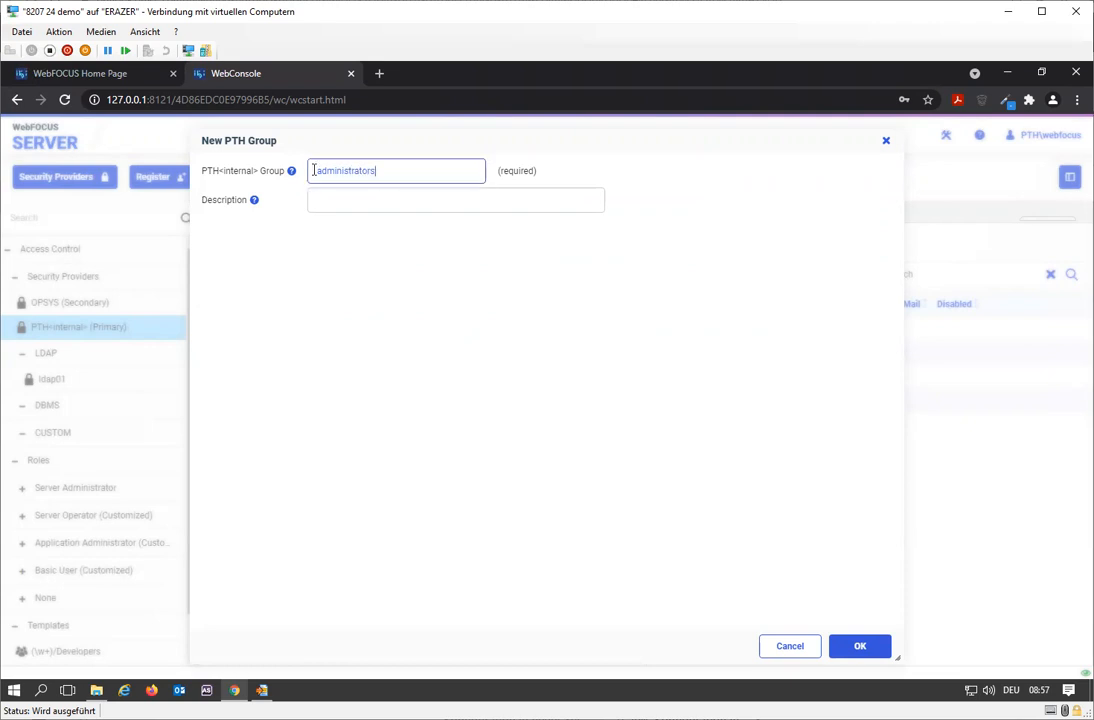
Inspect the members of the Administrators group in the WebFOCUS Security Center, then return to the console.
click(135, 80)
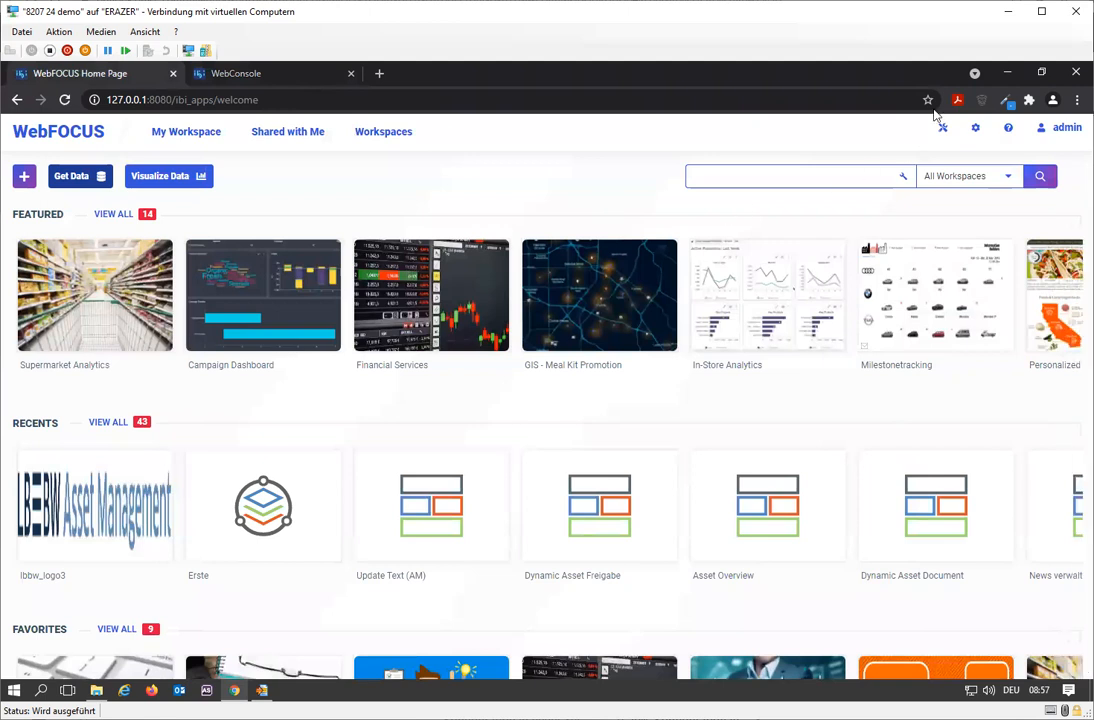
click(975, 133)
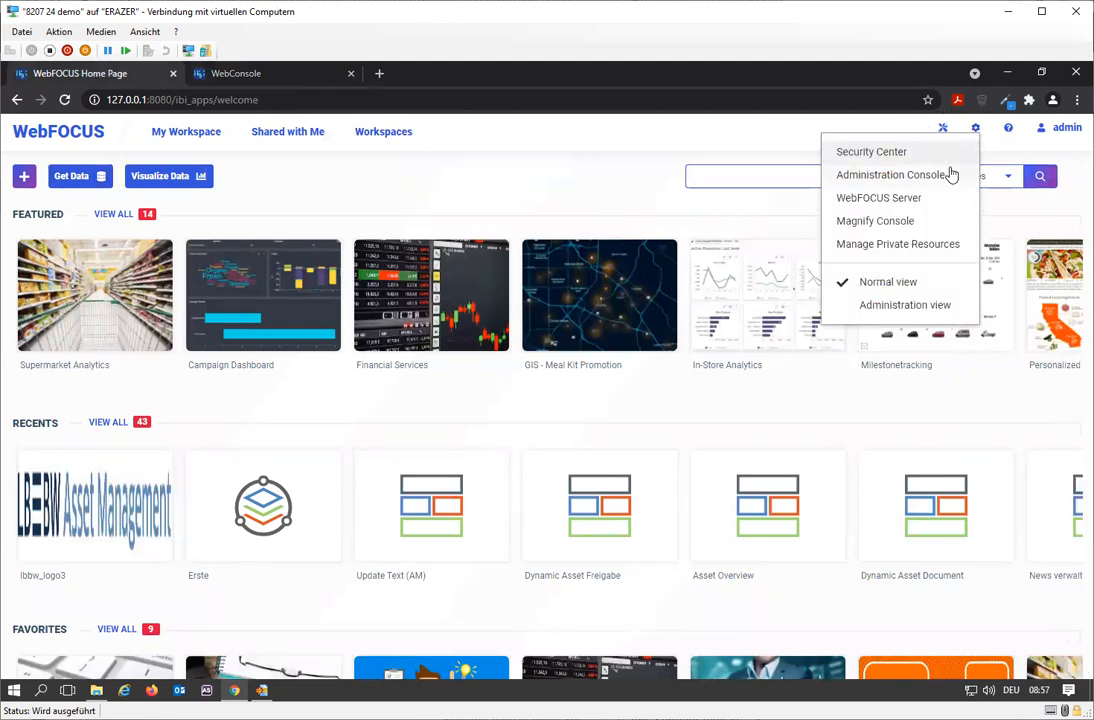
click(911, 151)
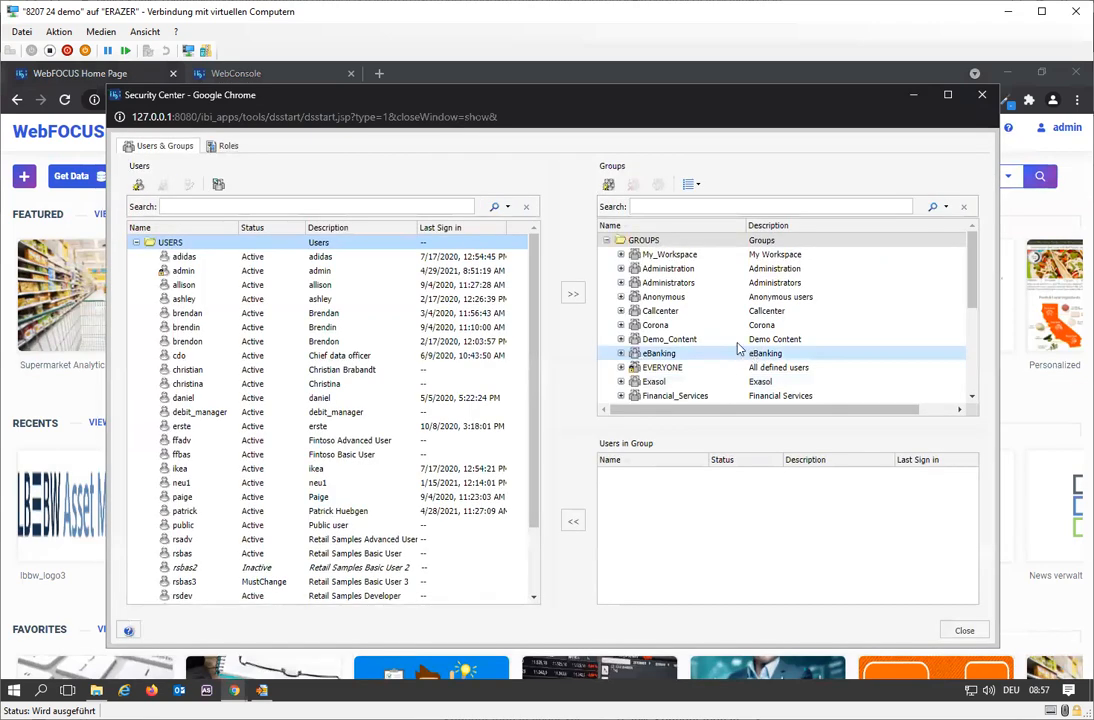
click(700, 285)
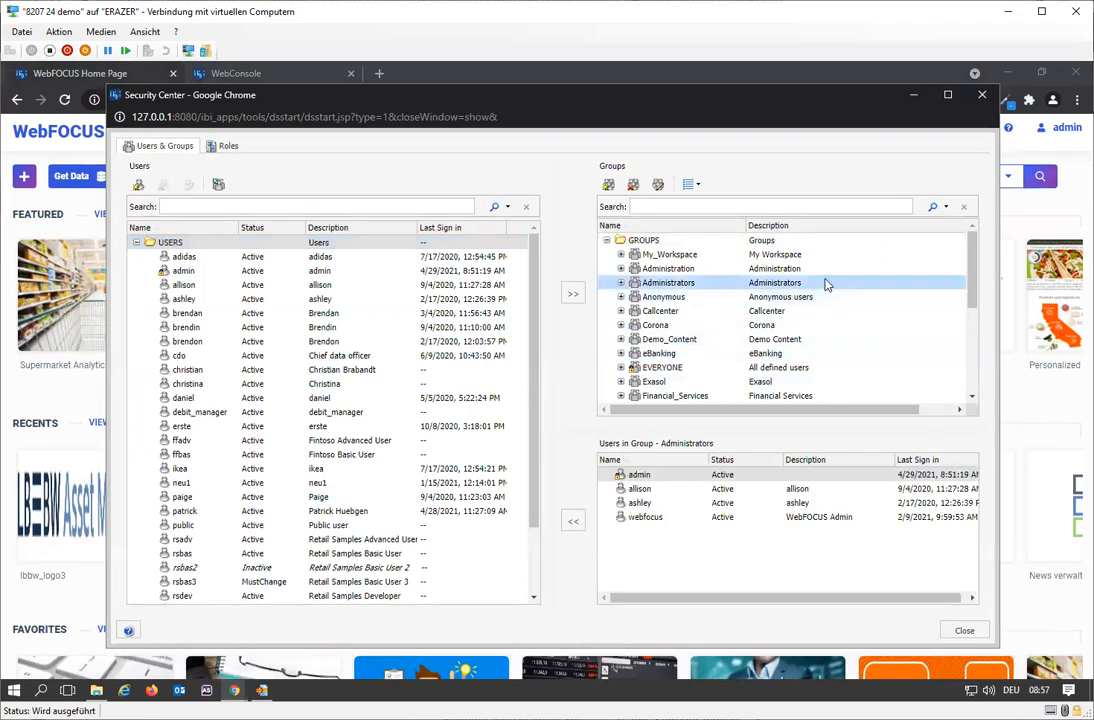
click(982, 97)
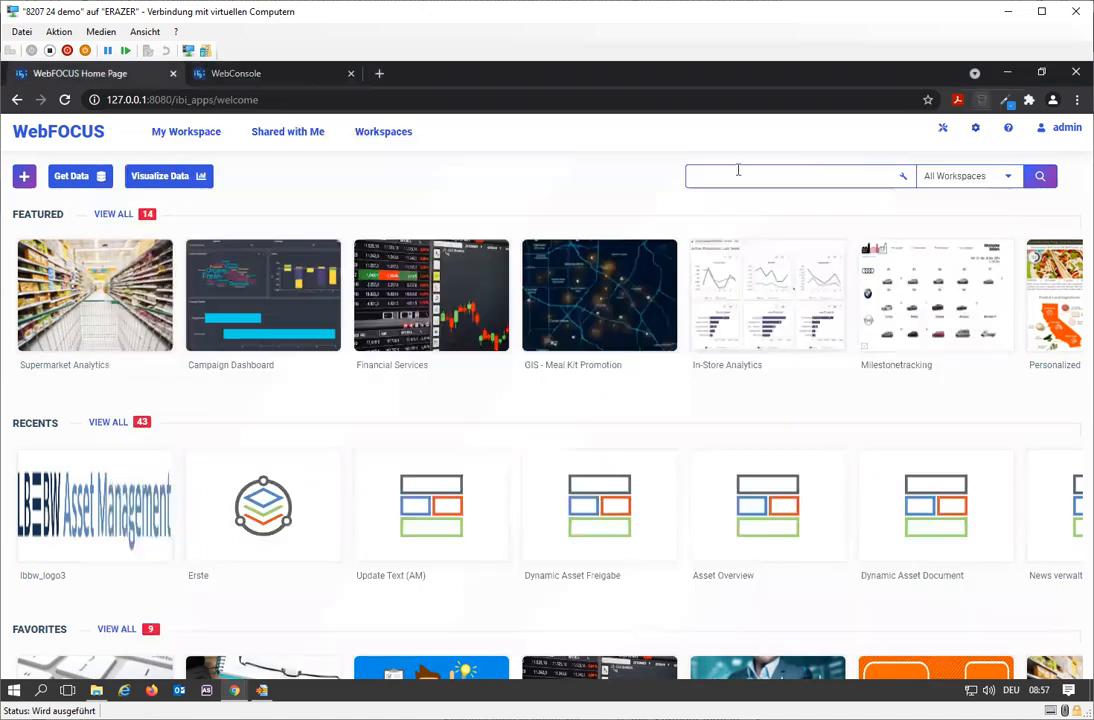
click(235, 73)
Give the group the description WebFOCUS Admin Group, confirm it, save the changes and close the management tab.
click(364, 208)
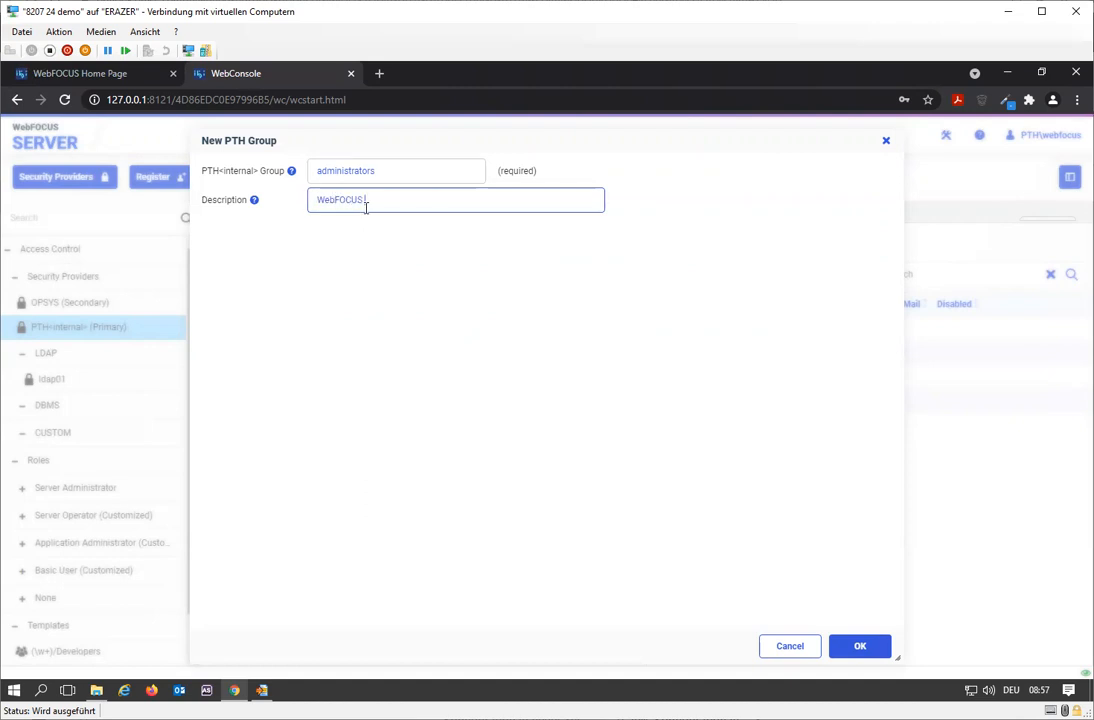
click(857, 647)
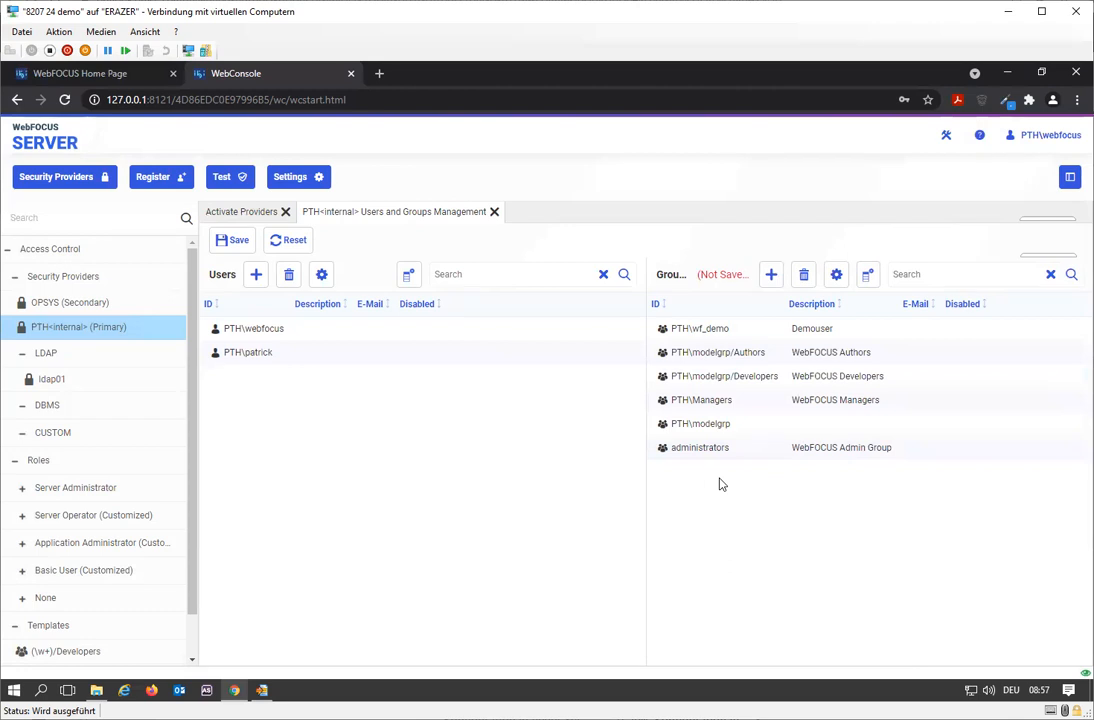
click(233, 240)
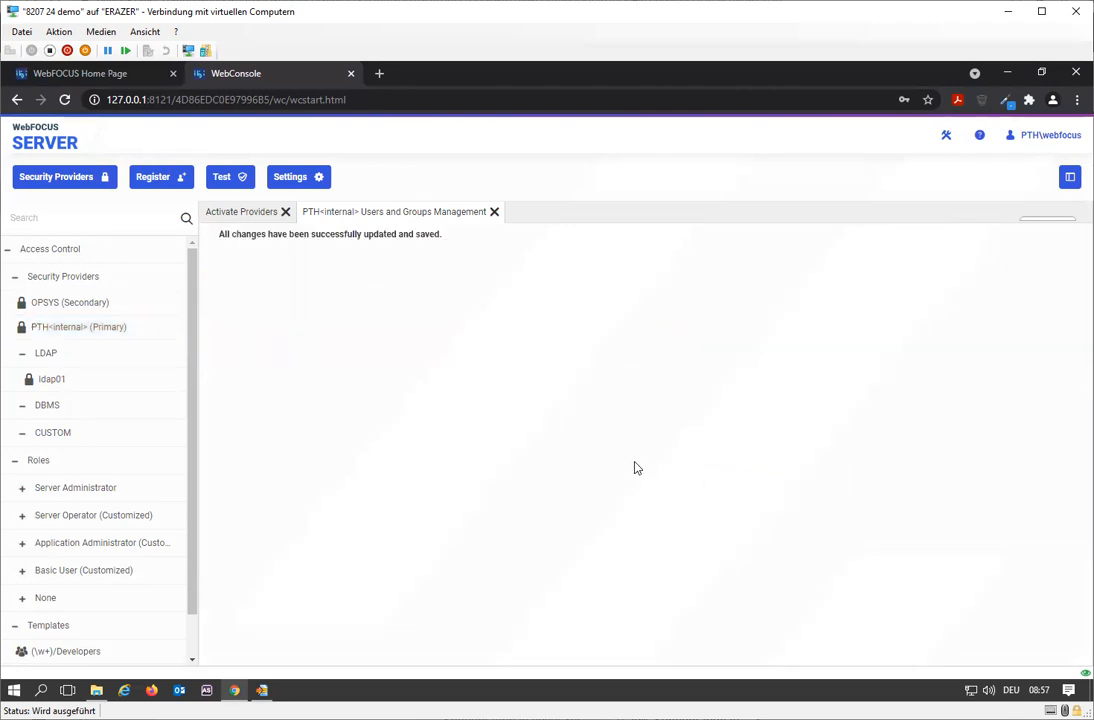
click(493, 212)
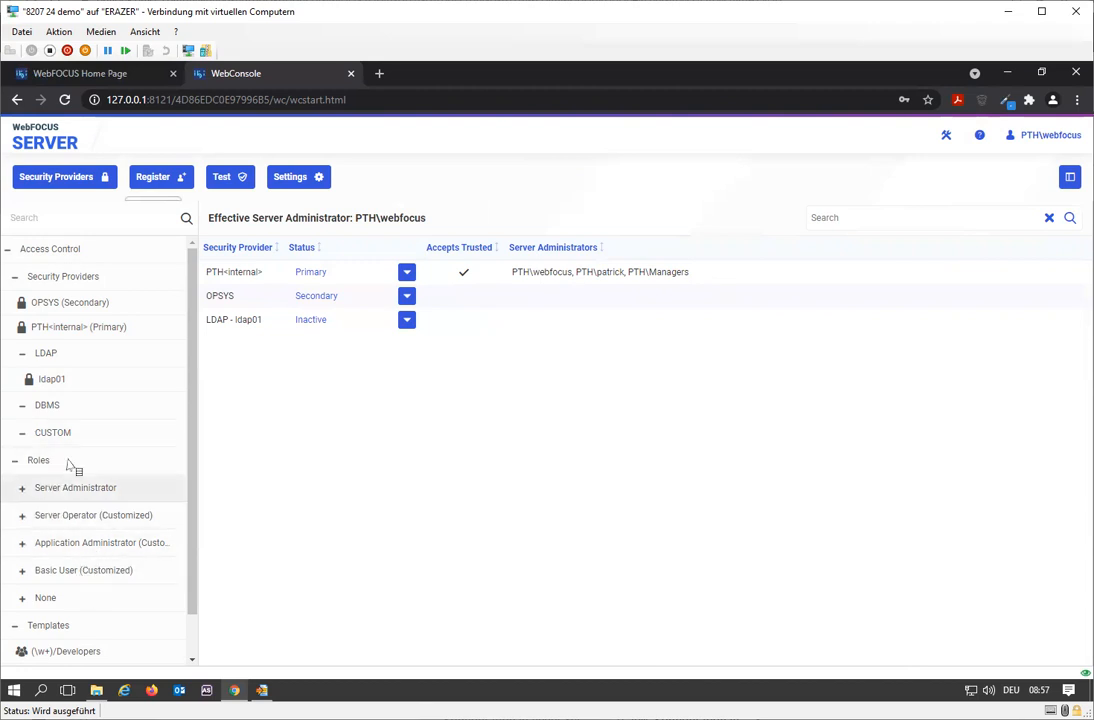
Register the PTH administrators group with the Server Administrator role by importing it from PTH<internal>, then close the registration tab.
click(20, 495)
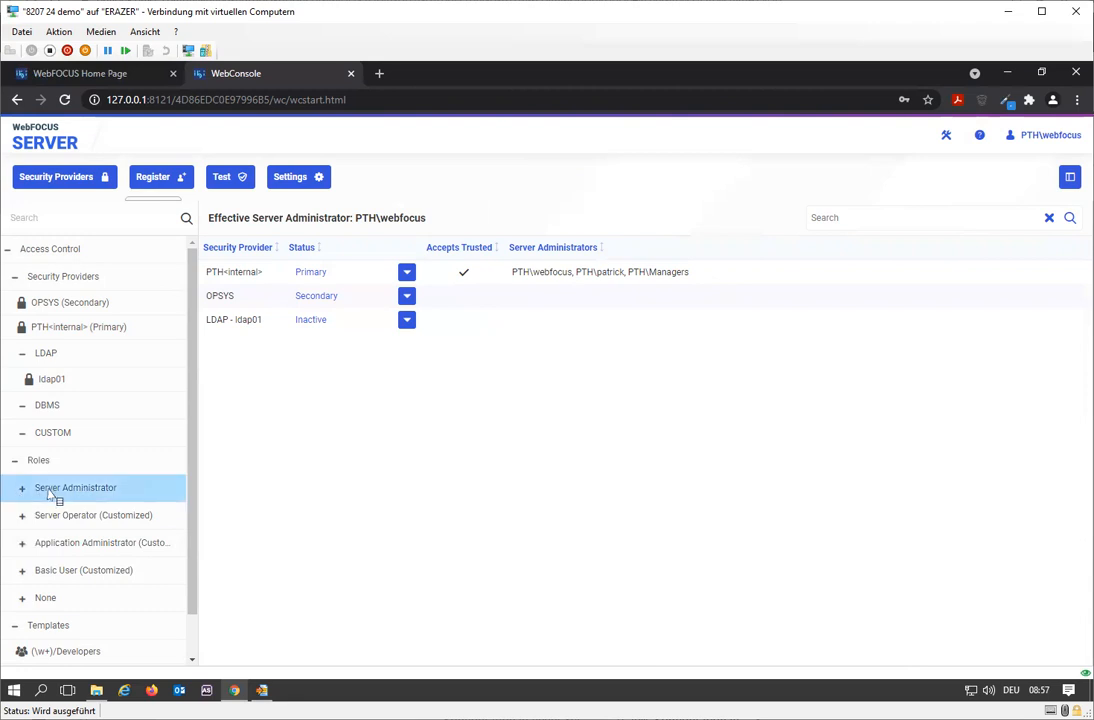
scroll(57, 496, down, 1)
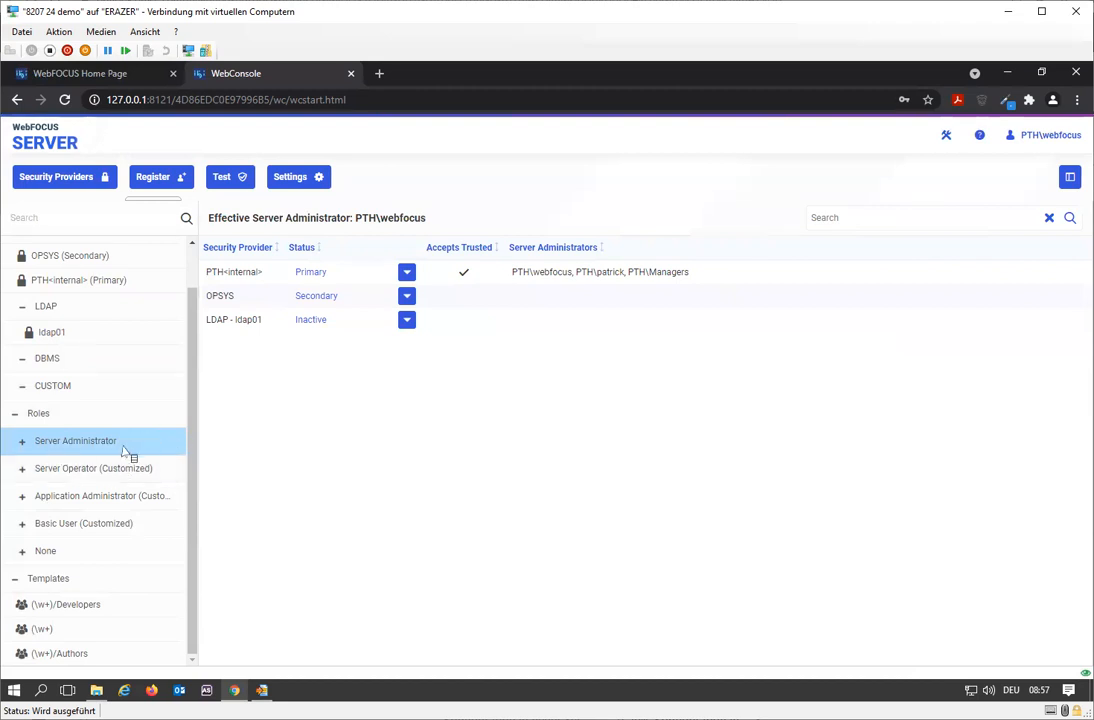
click(45, 448)
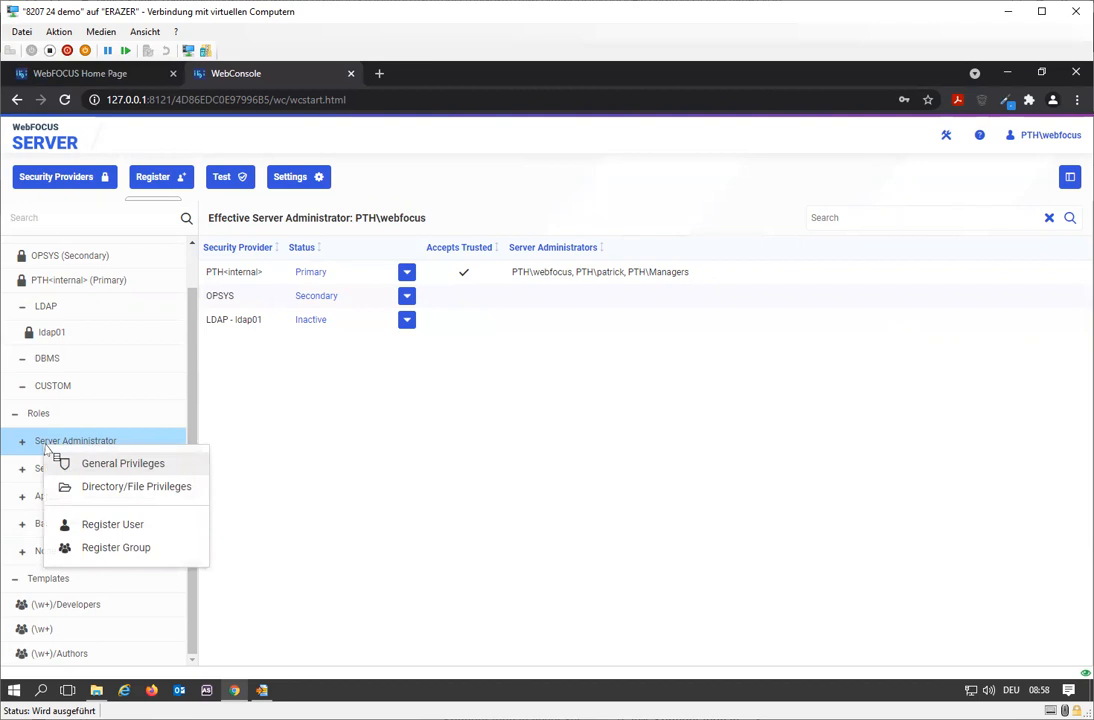
click(127, 552)
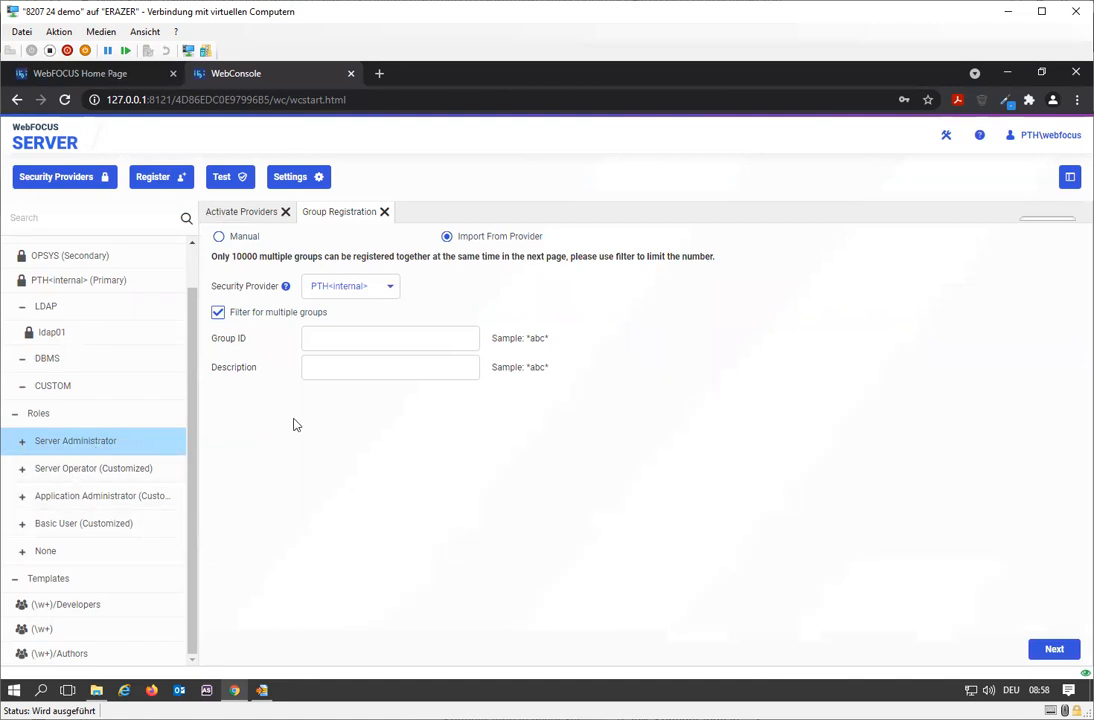
click(219, 237)
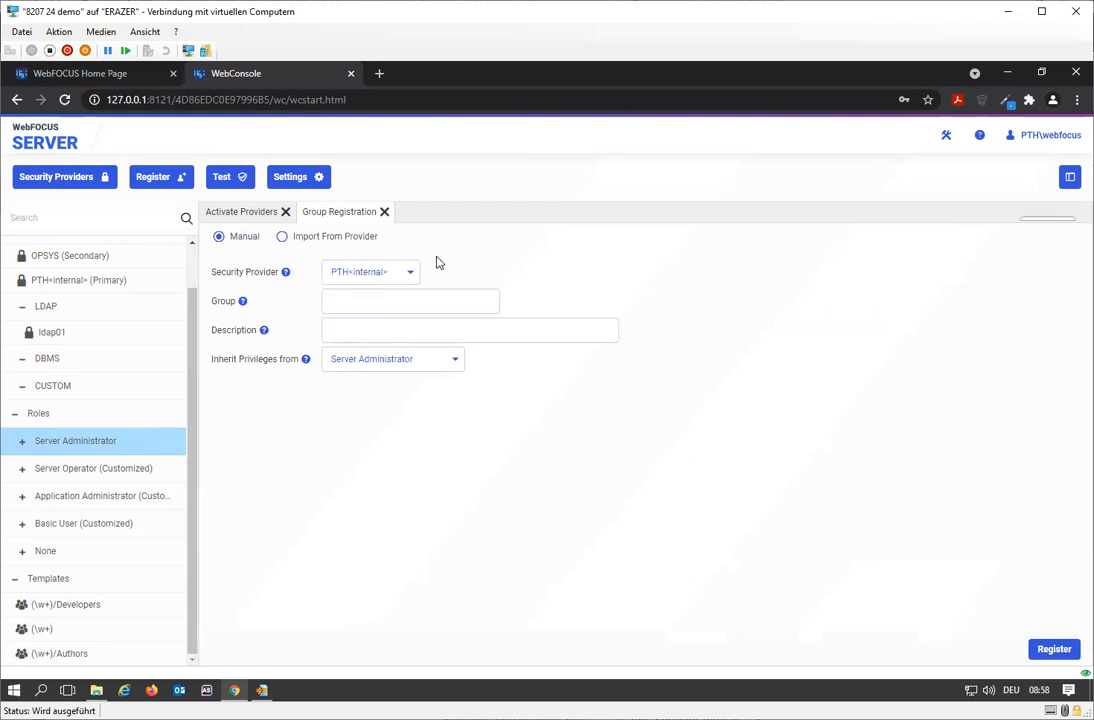
click(285, 237)
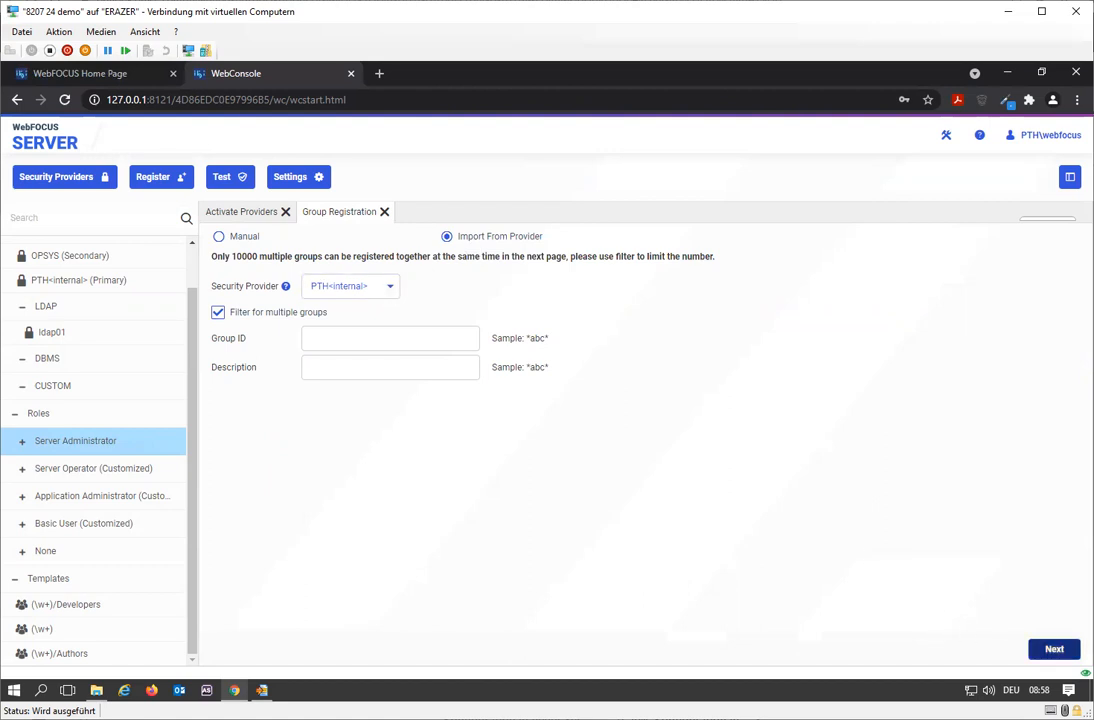
click(1054, 649)
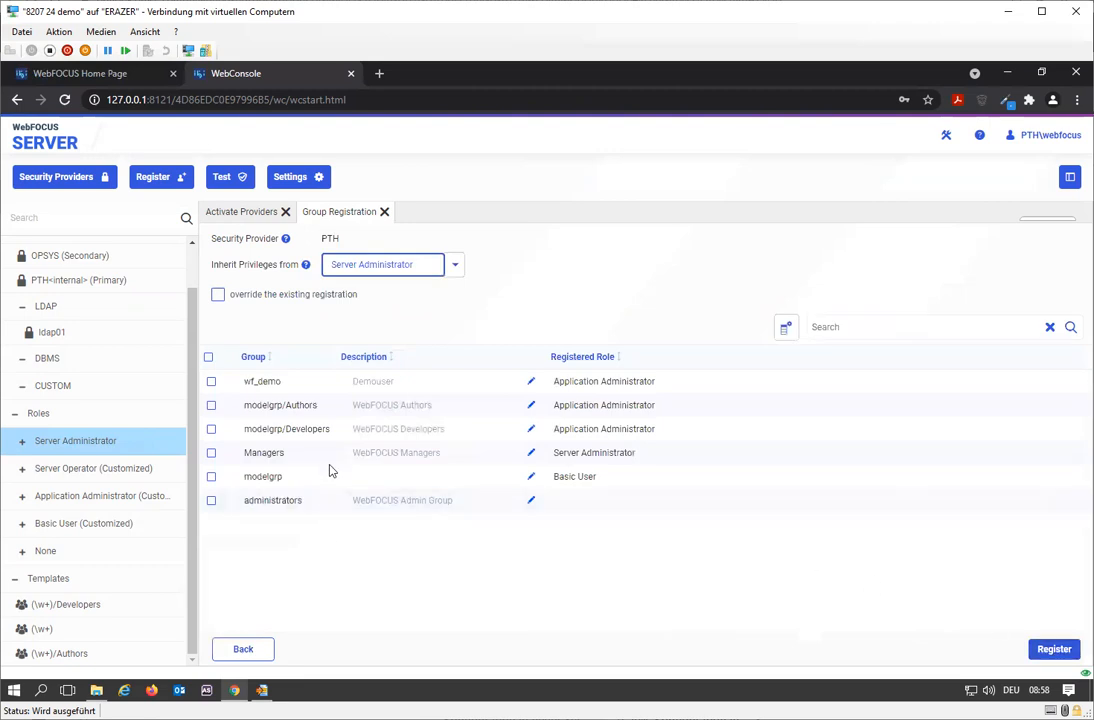
click(211, 502)
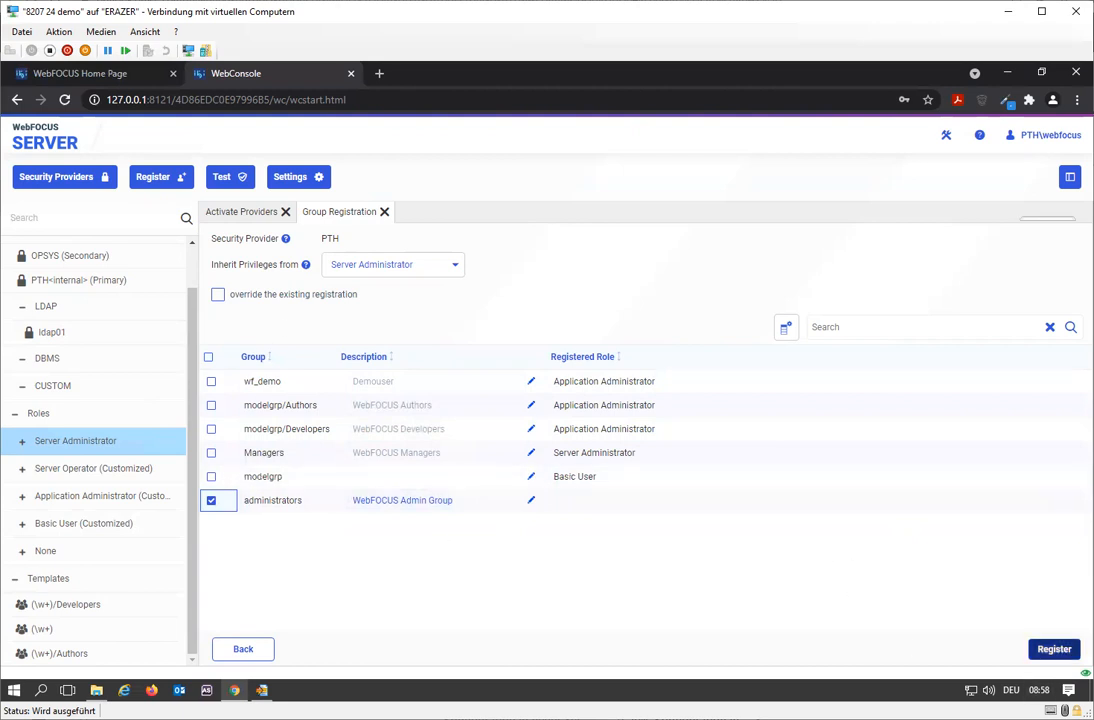
click(1054, 649)
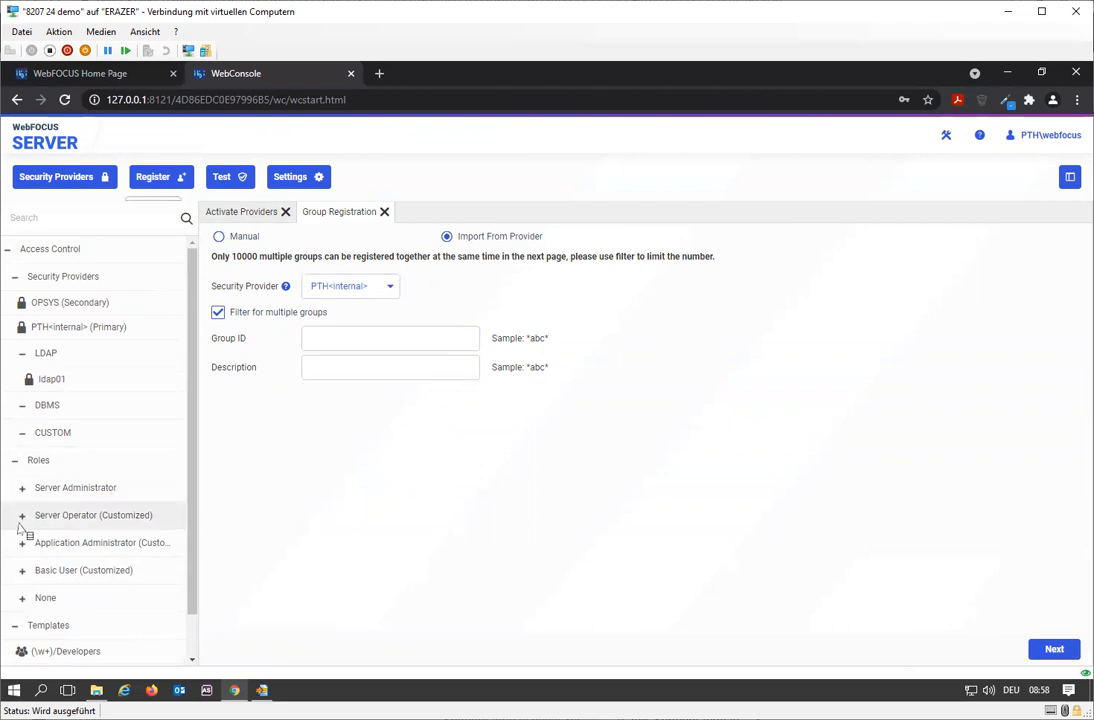
click(24, 490)
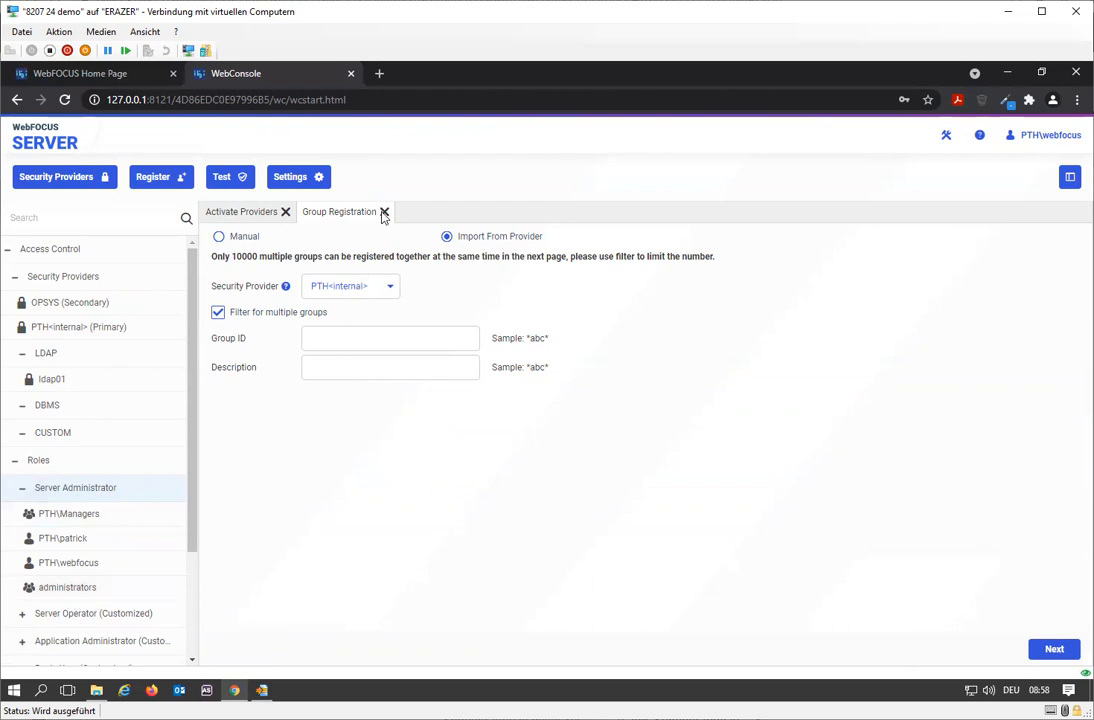
click(384, 212)
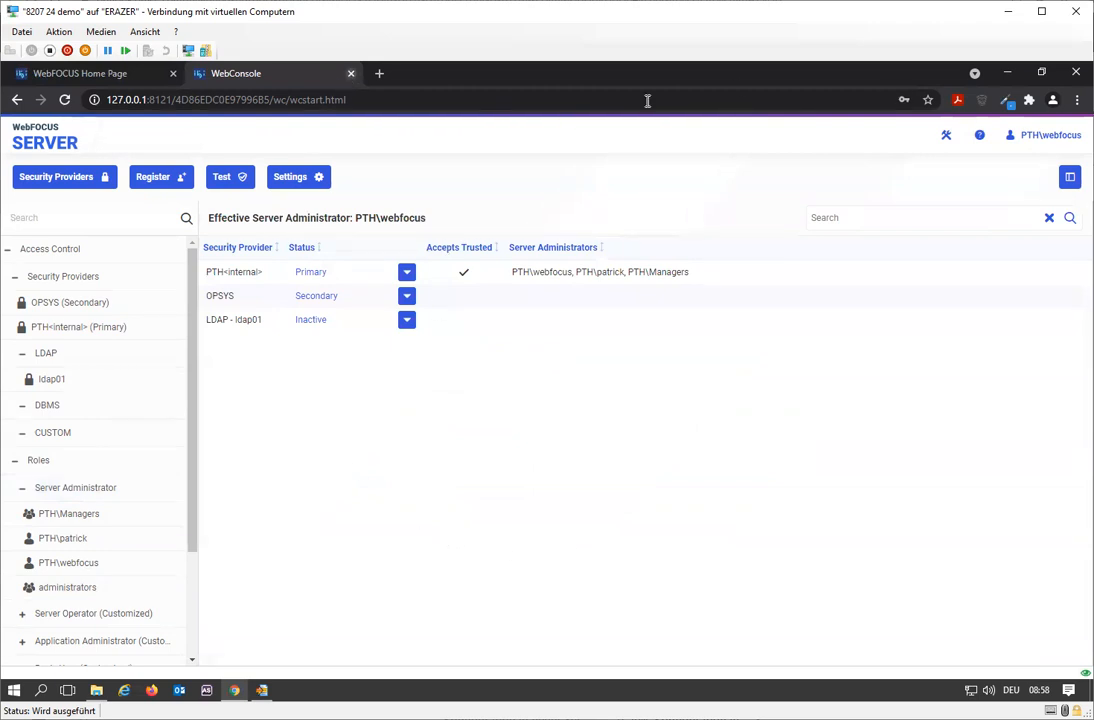
On the WebFOCUS Home Page, sign out and sign back in as admin, entering the account password.
click(350, 74)
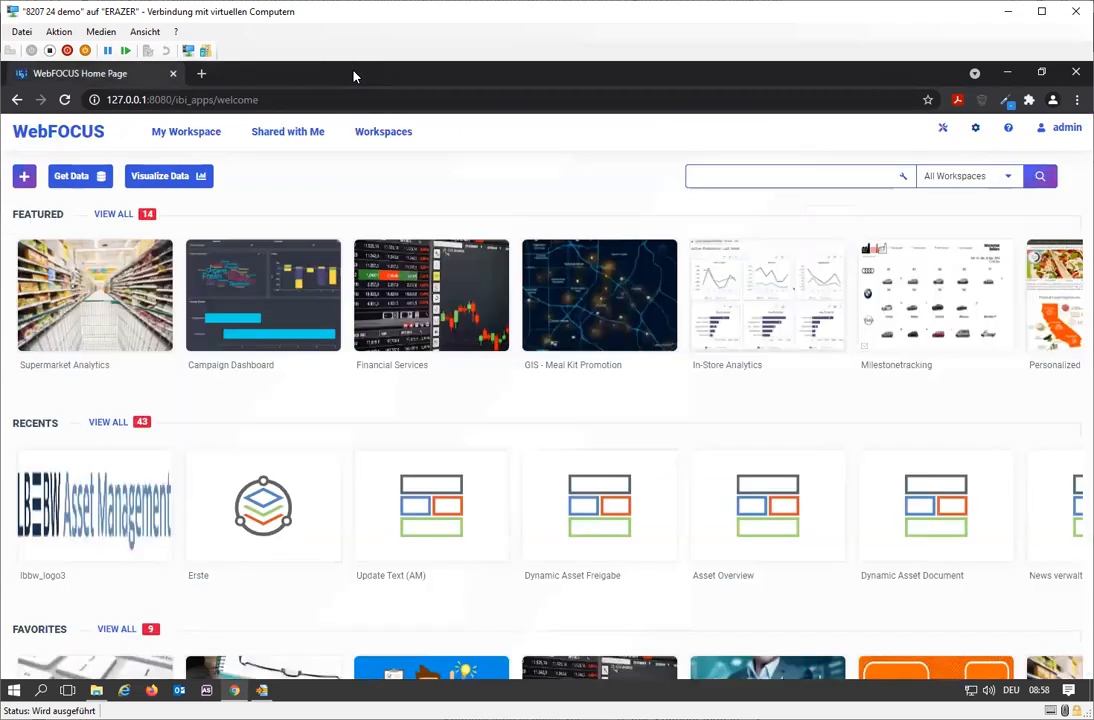
click(1065, 128)
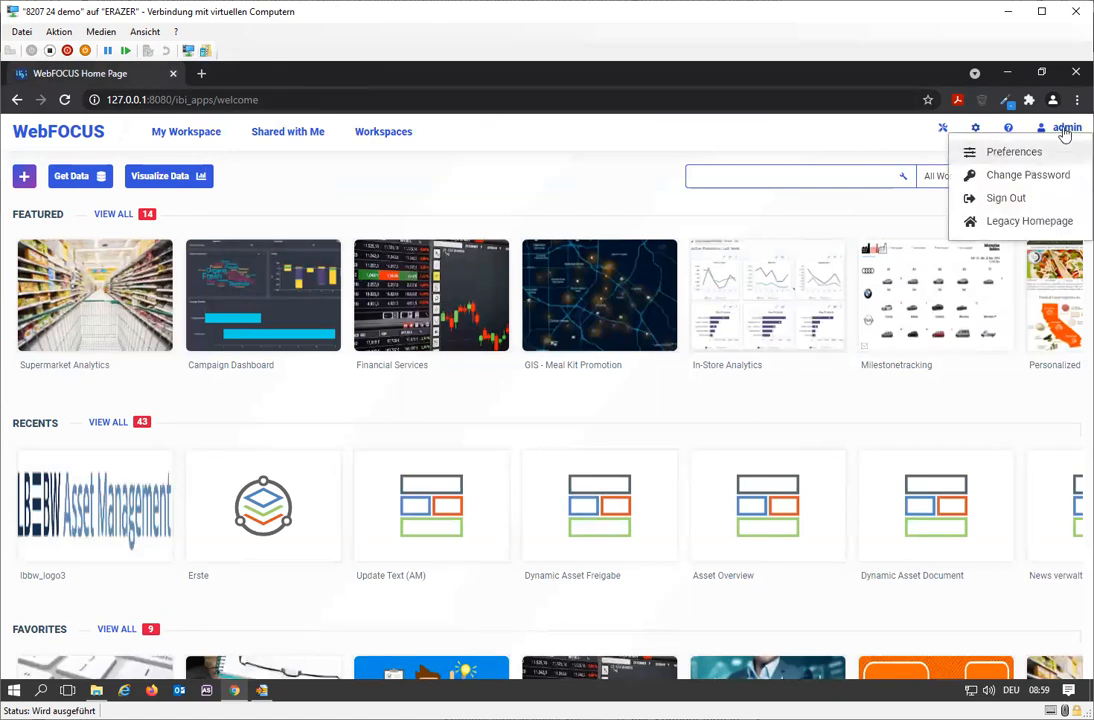
click(1050, 208)
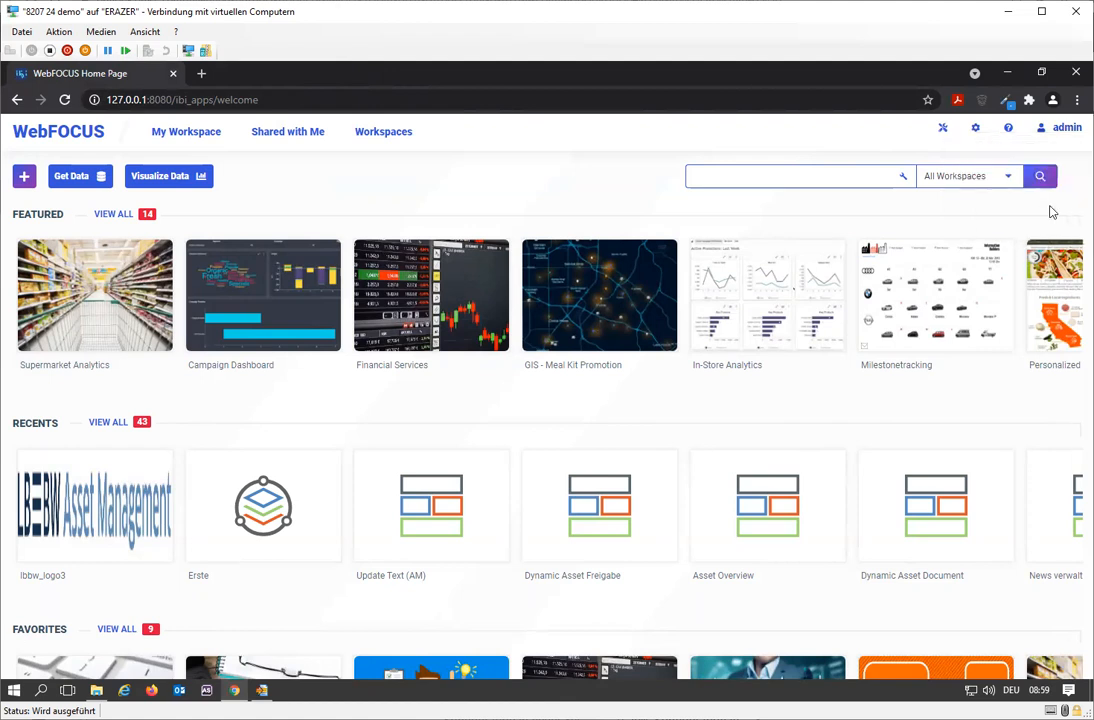
click(503, 400)
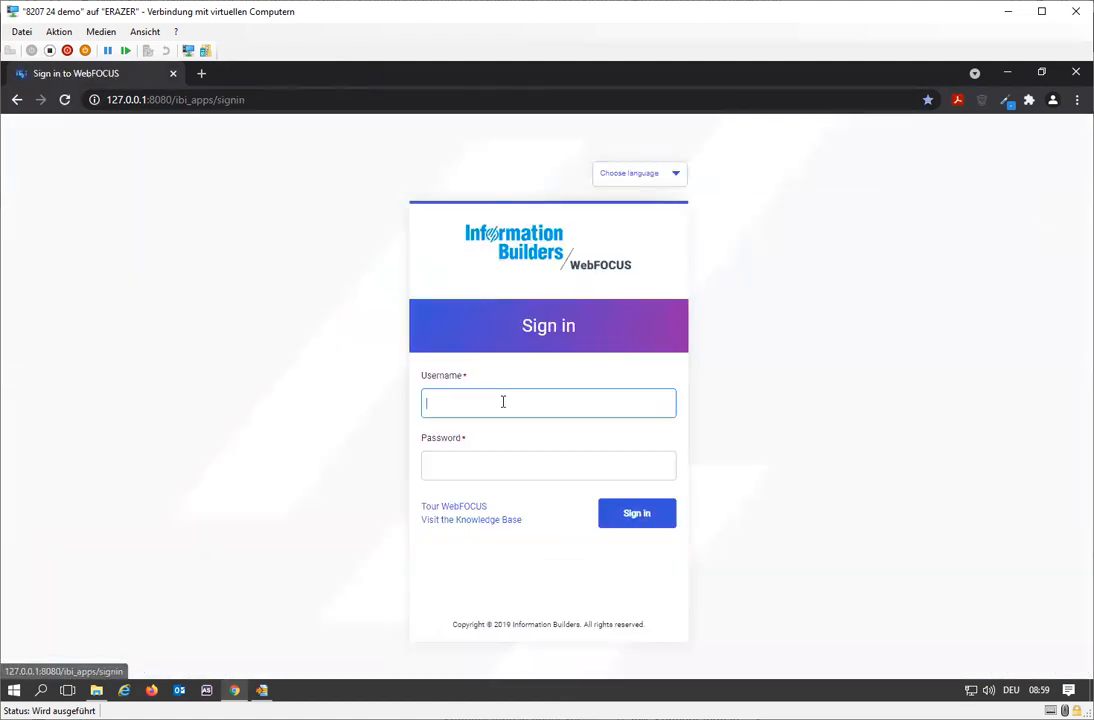
text(admin)
key(Tab)
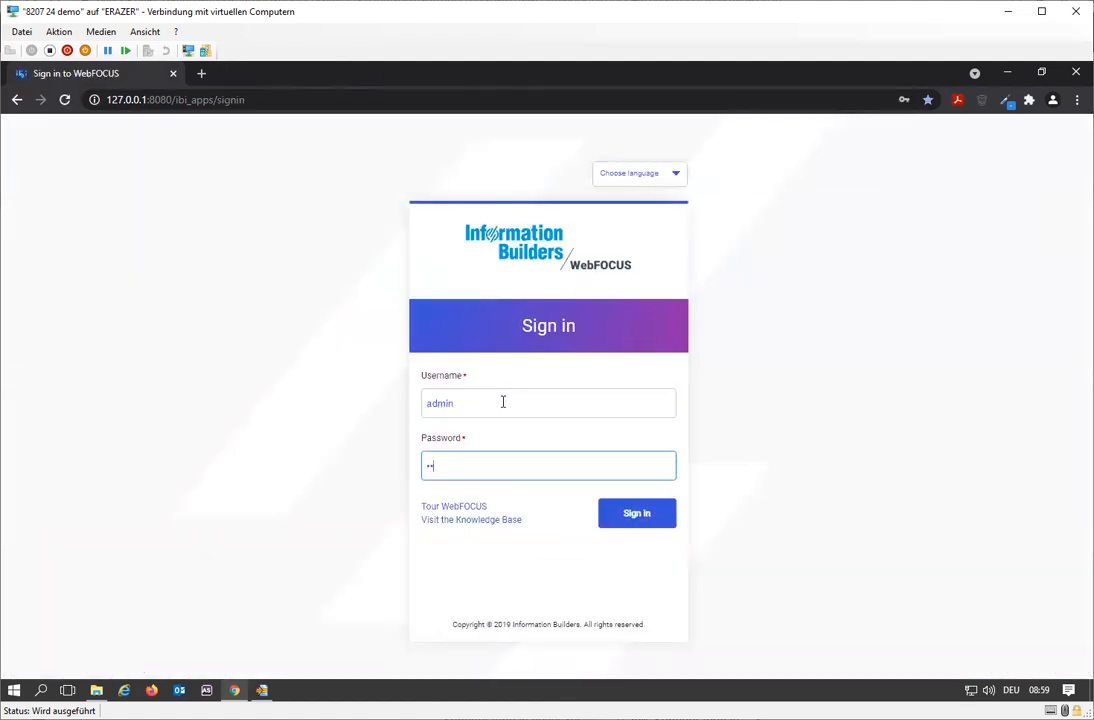
key(Return)
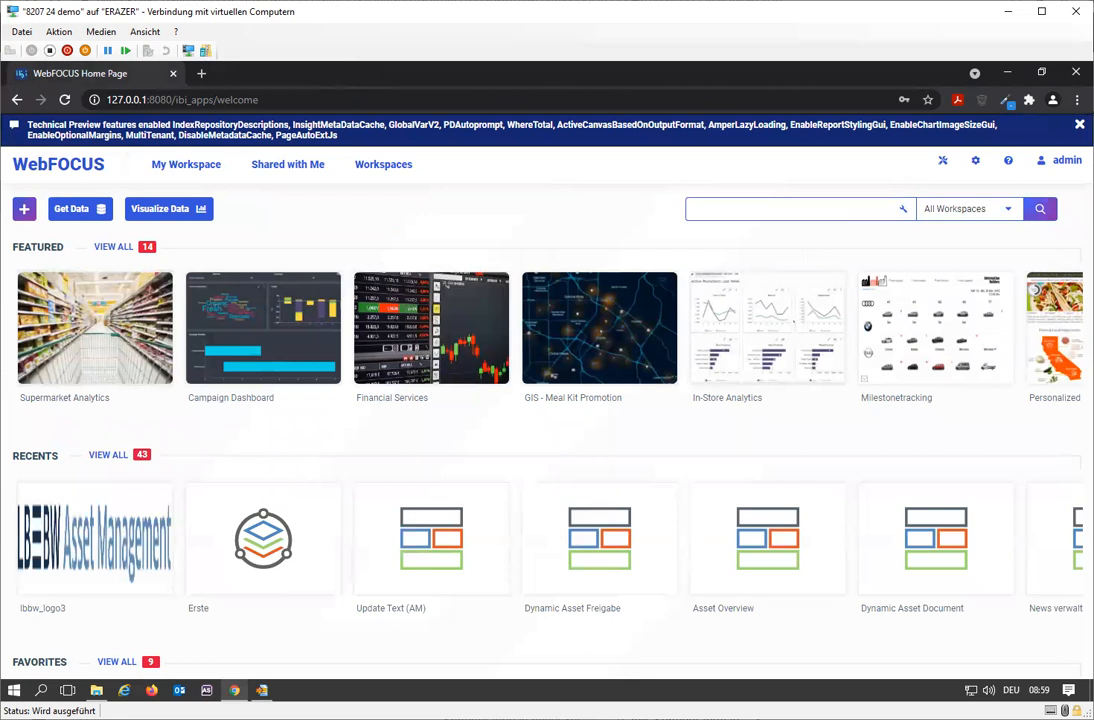
click(82, 175)
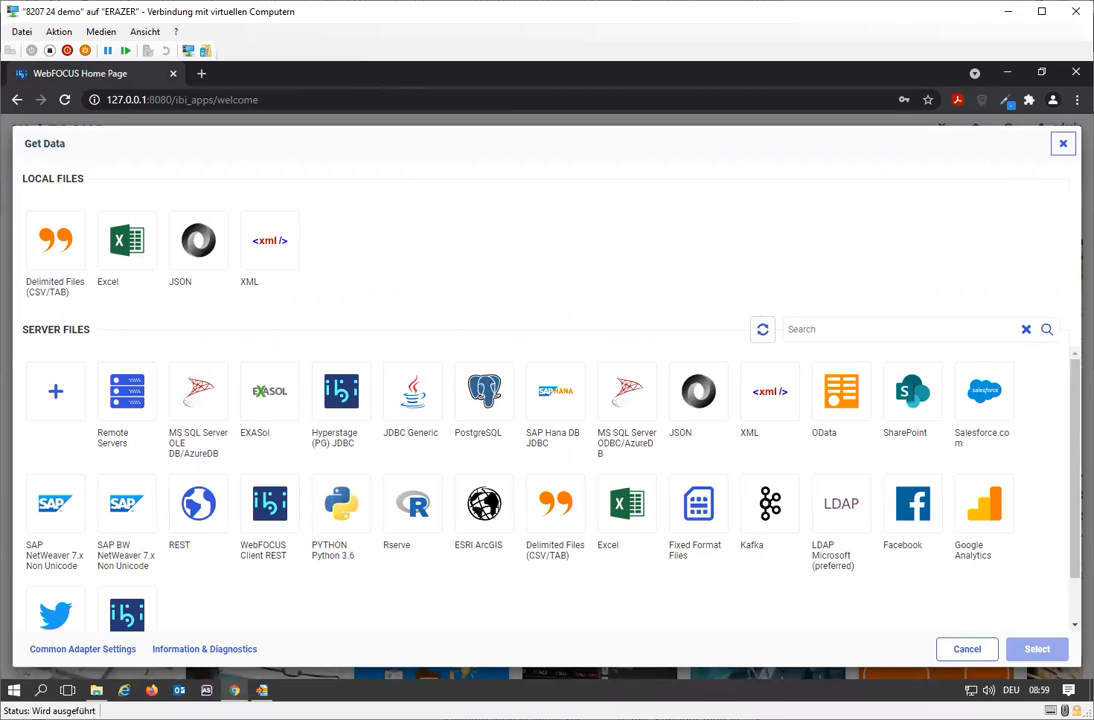
click(1063, 143)
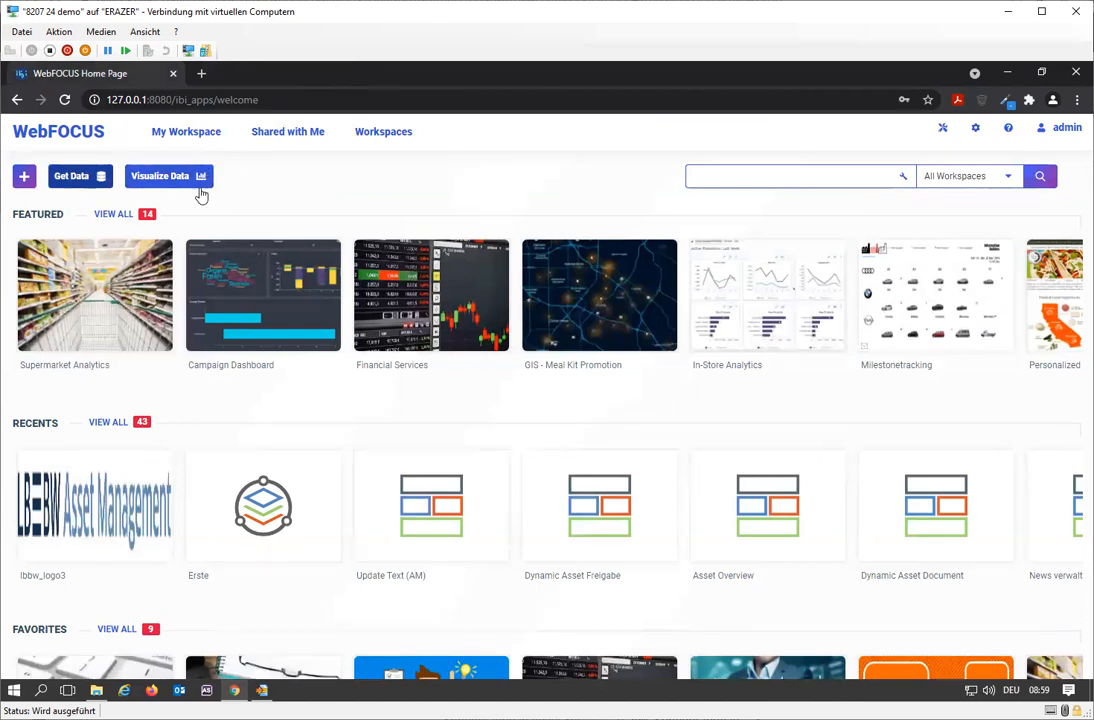
click(85, 180)
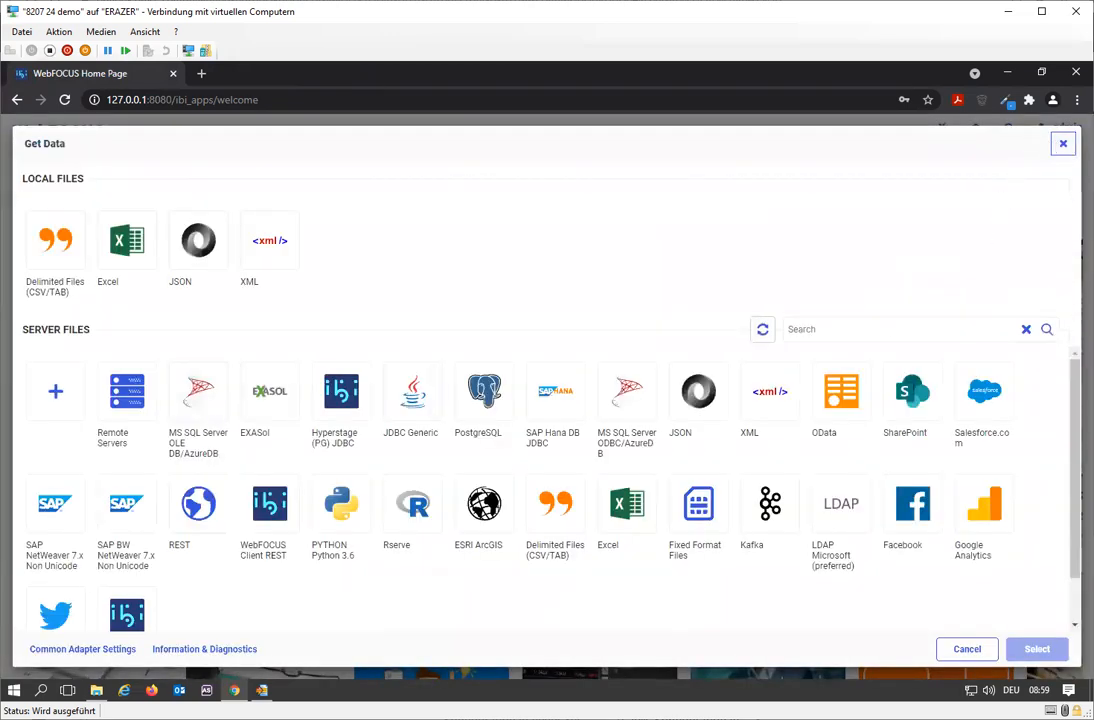
click(1063, 143)
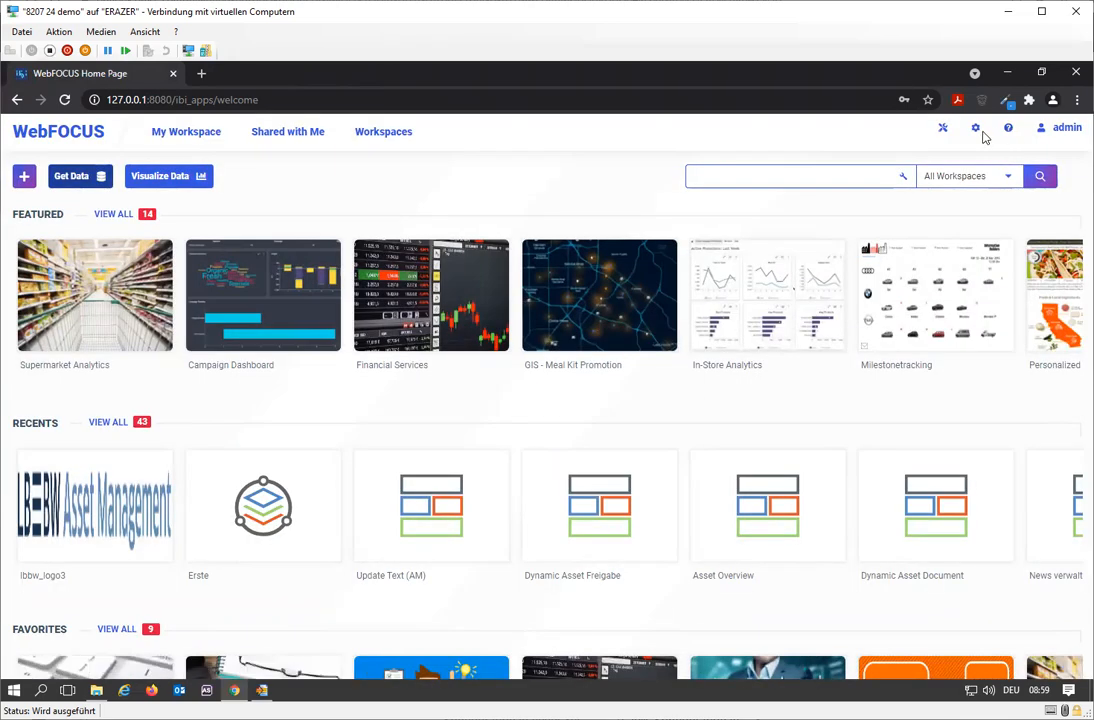
Open the WebFOCUS Server console and review the signed-in user's Login Info, examining its groups and roles, then close it.
click(976, 131)
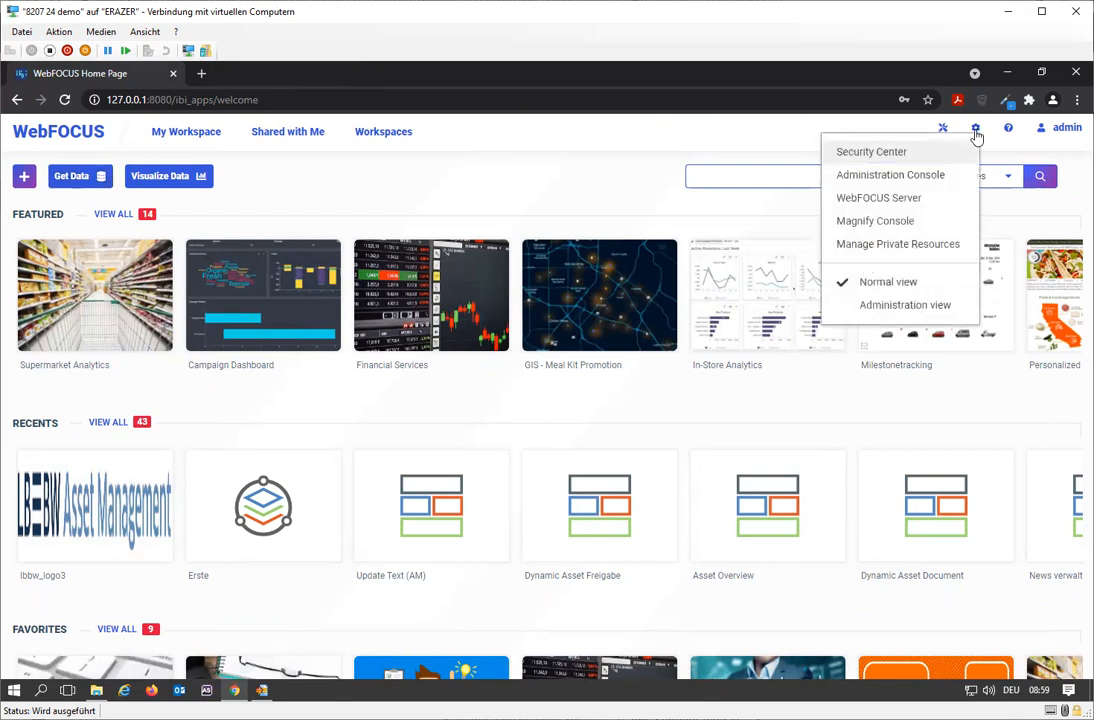
click(879, 198)
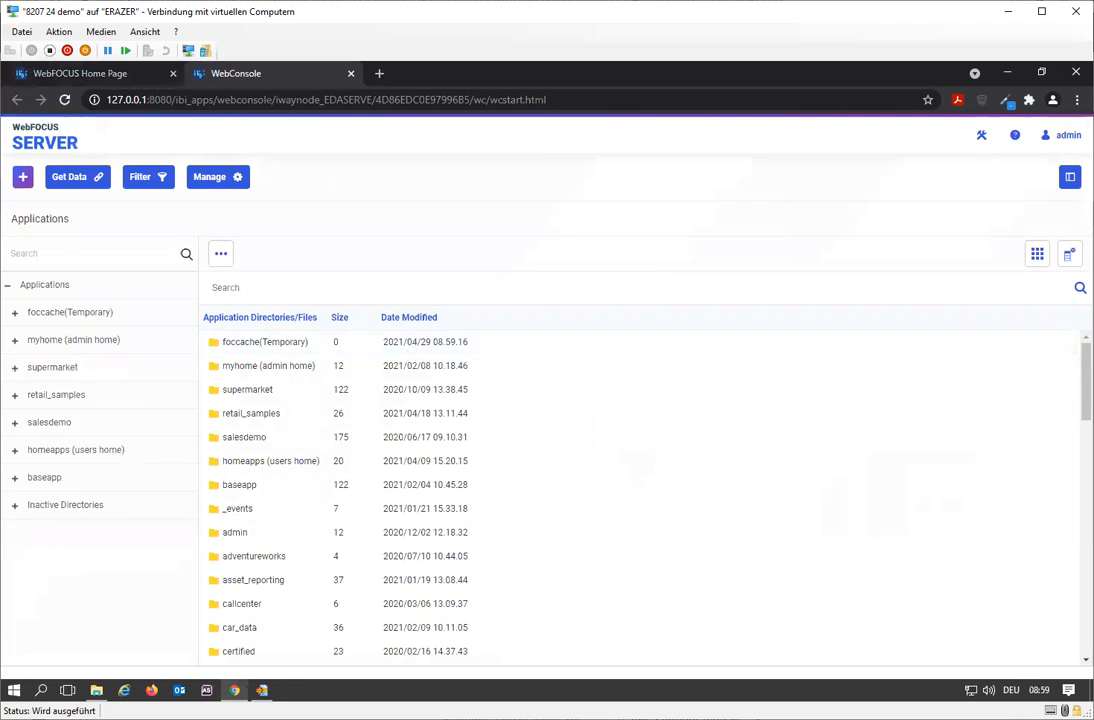
click(1064, 138)
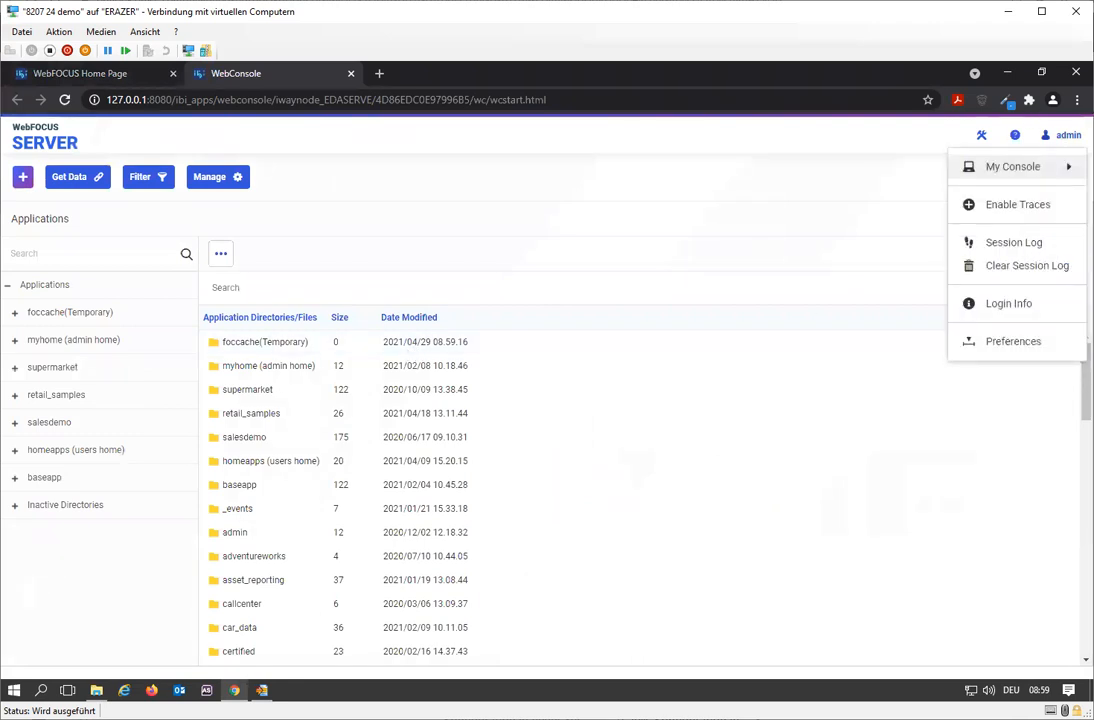
click(1023, 306)
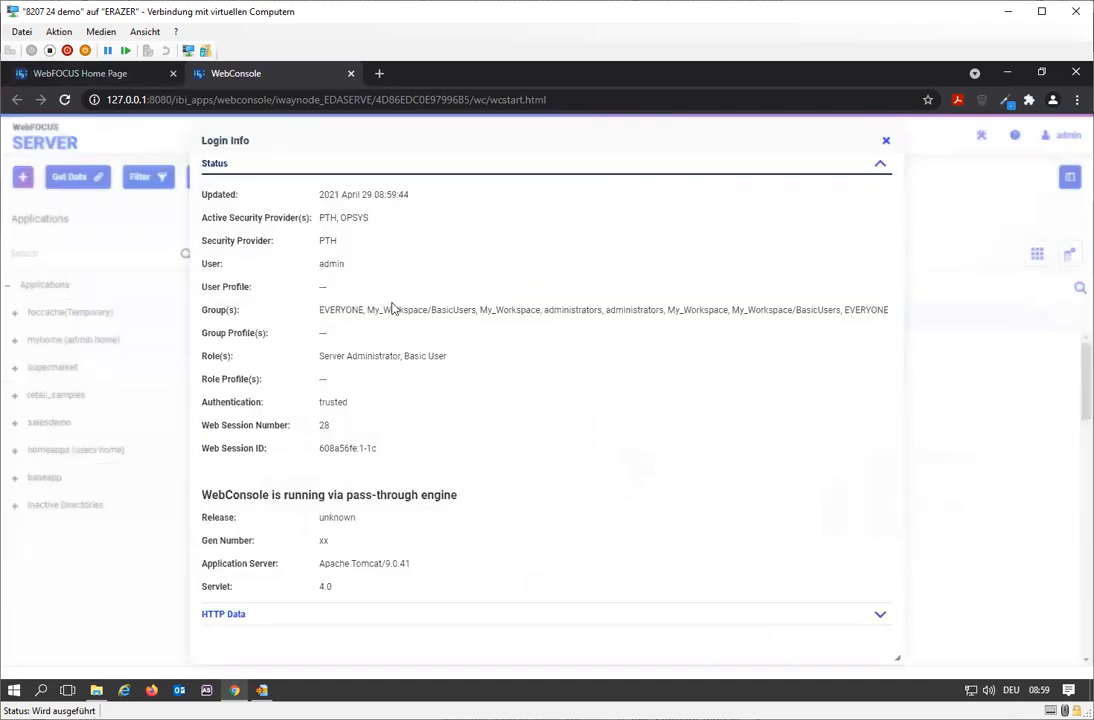
drag(441, 309, 838, 312)
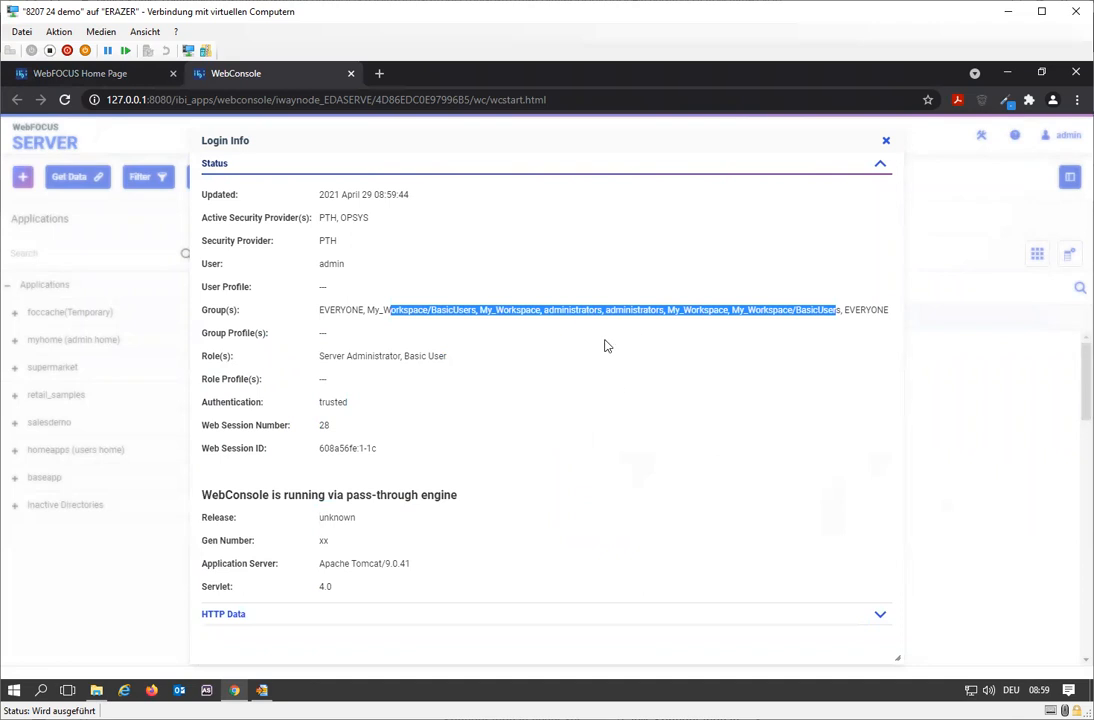
double_click(577, 312)
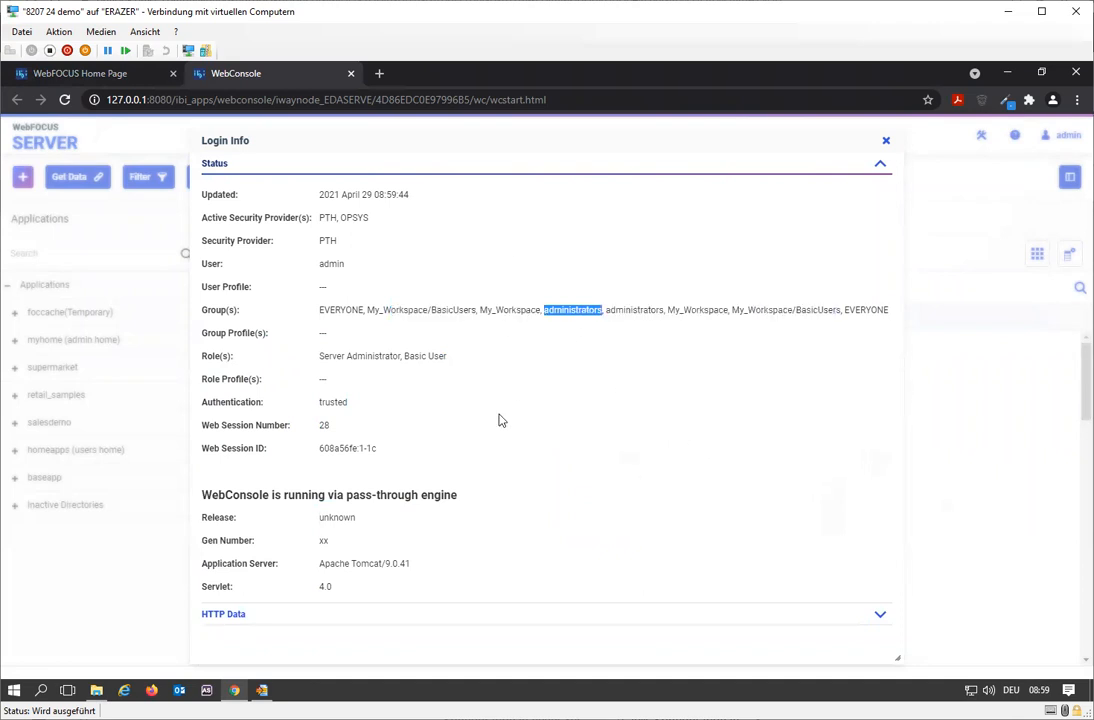
click(885, 141)
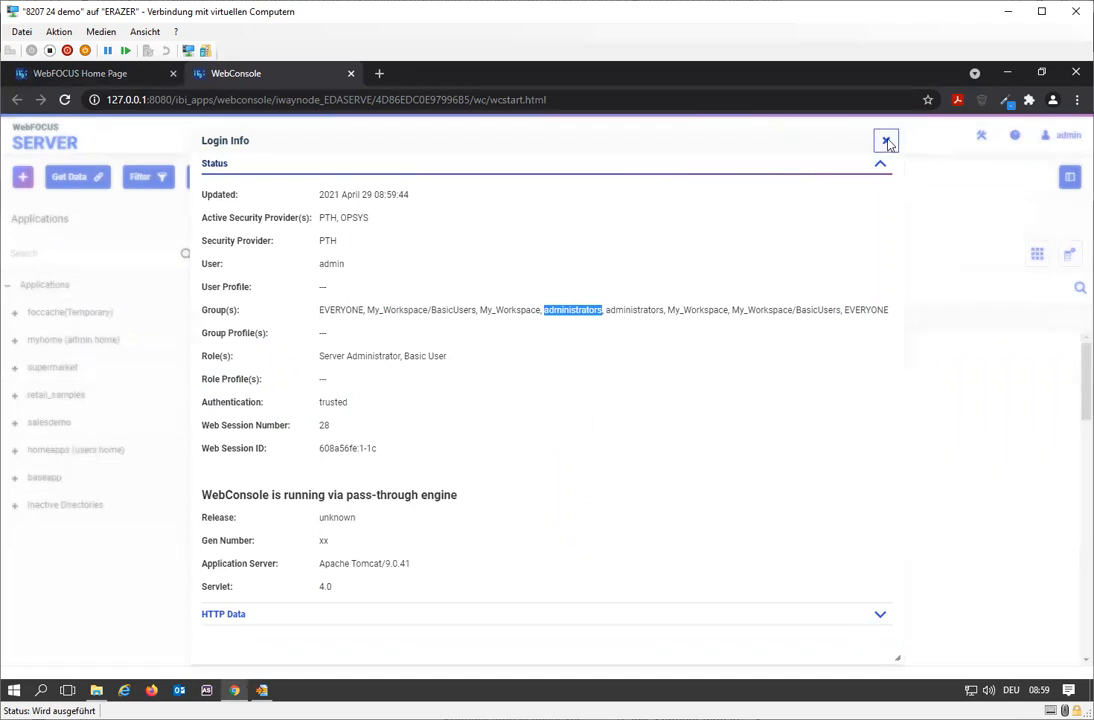